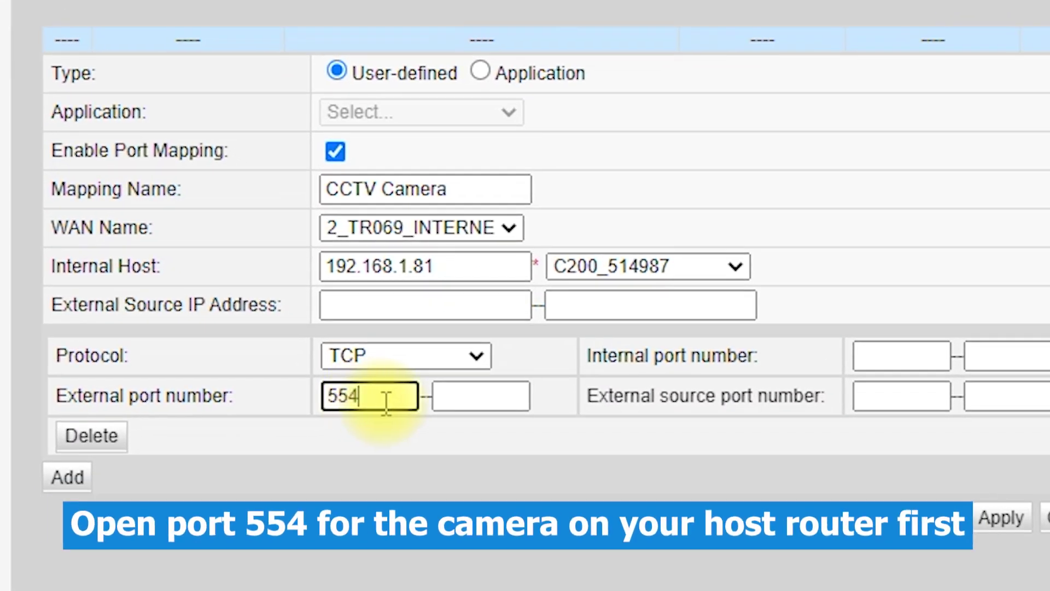
Step: Enter 554 as the end of the CCTV Camera mapping's external port range
{"action": "left_click", "coordinate": [463, 396]}
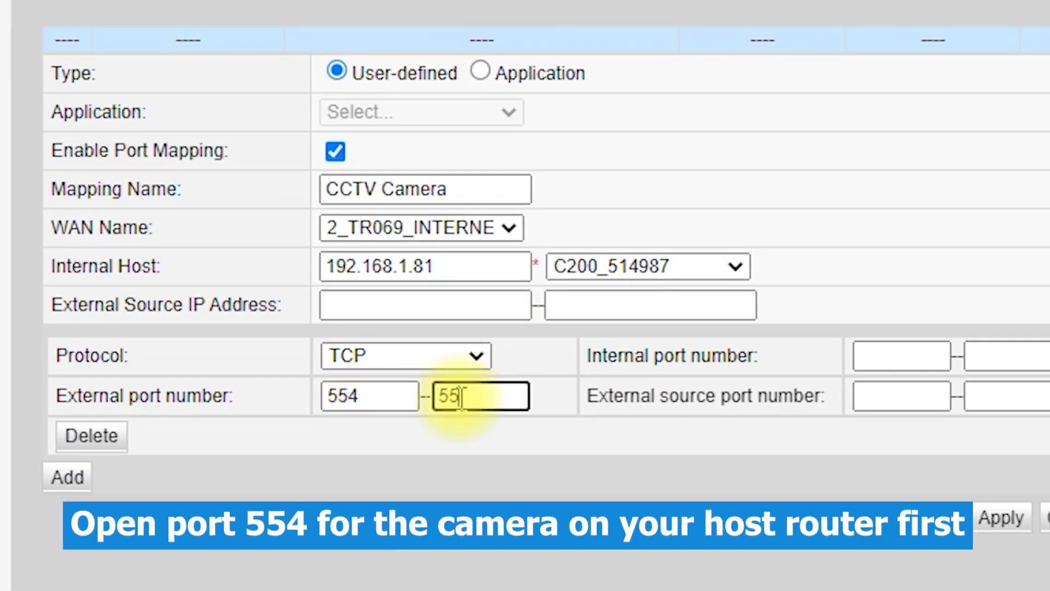
{"action": "type", "text": "554"}
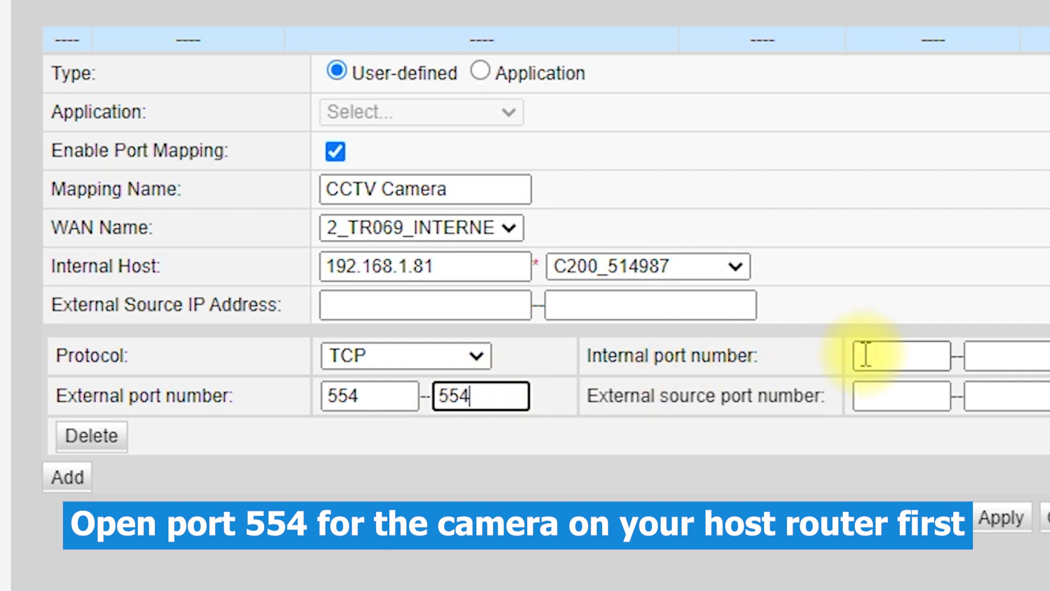
{"action": "left_click", "coordinate": [869, 356]}
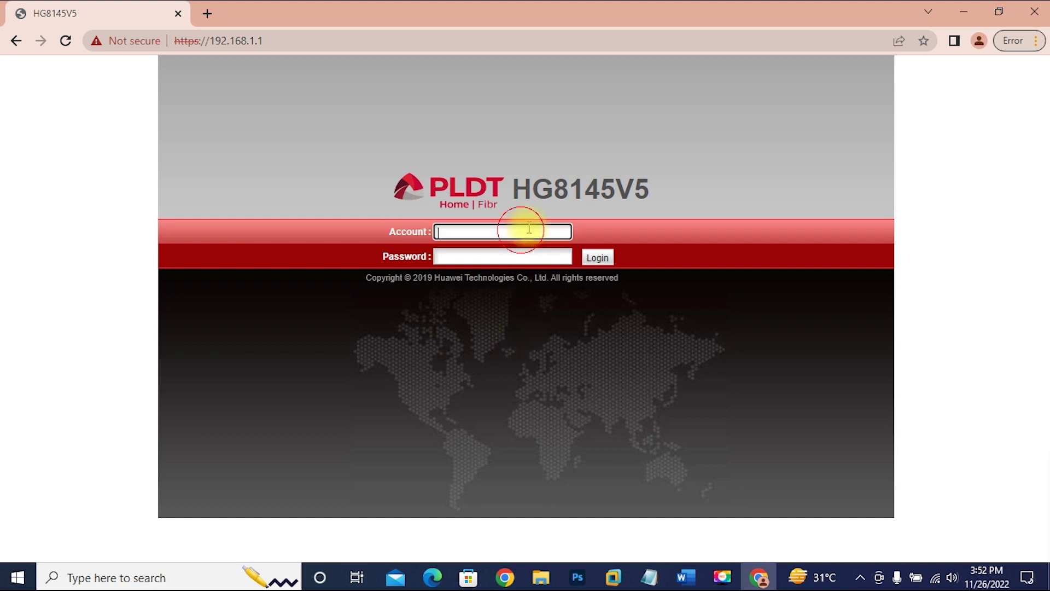
Step: Sign in with the admin account and go to Forward Rules > Port Mapping Configuration
{"action": "key", "text": "Tab"}
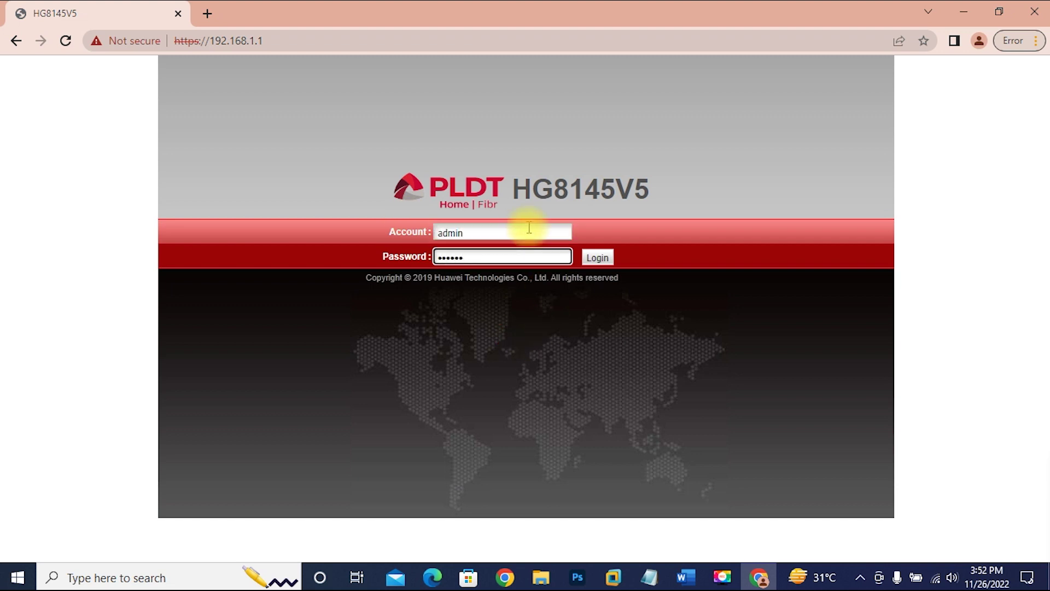
{"action": "key", "text": "Return"}
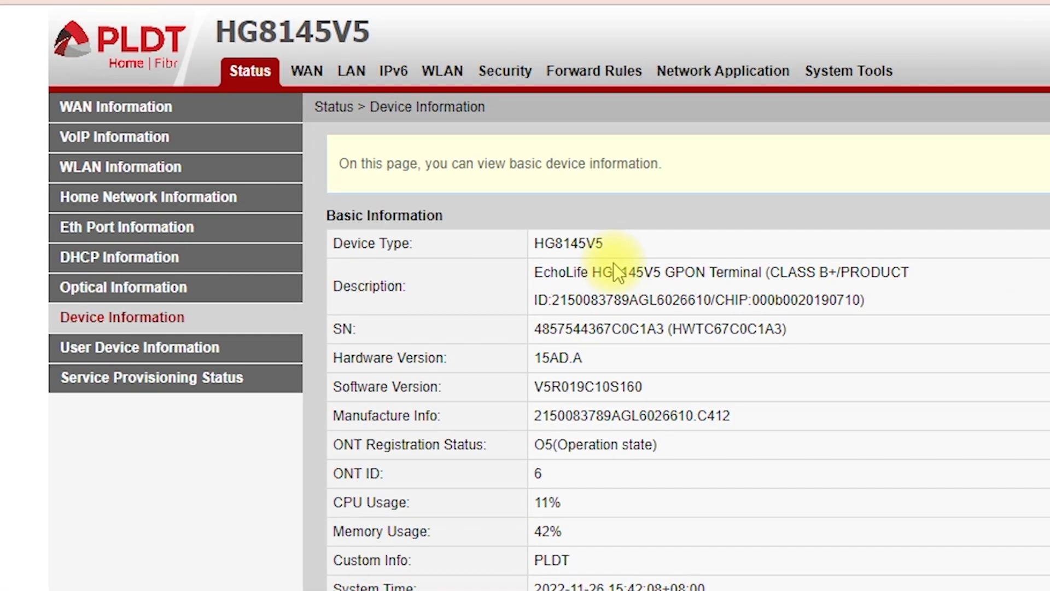
{"action": "left_click", "coordinate": [607, 79]}
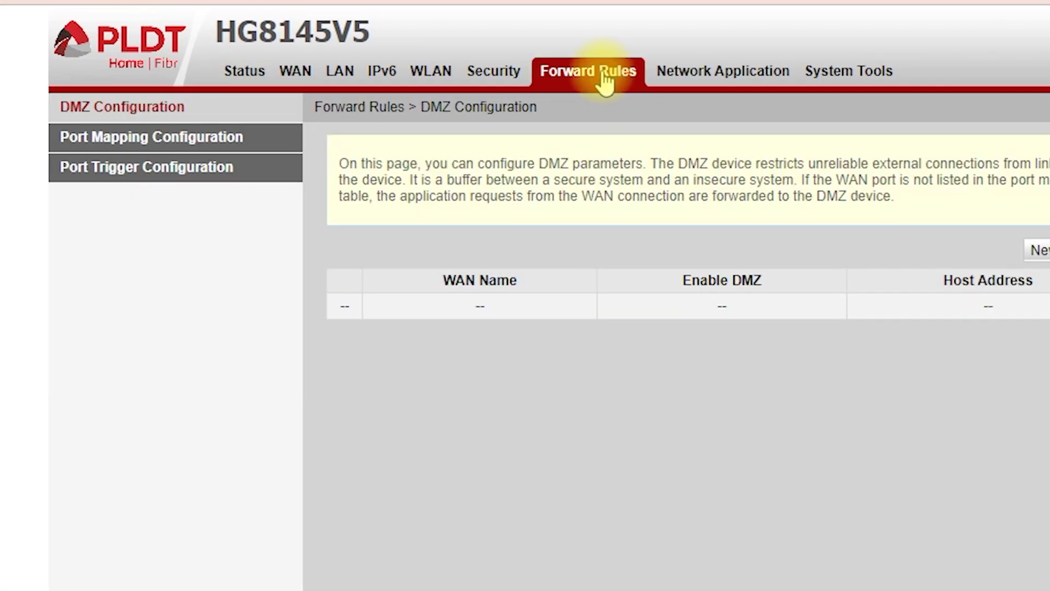
{"action": "left_click", "coordinate": [155, 143]}
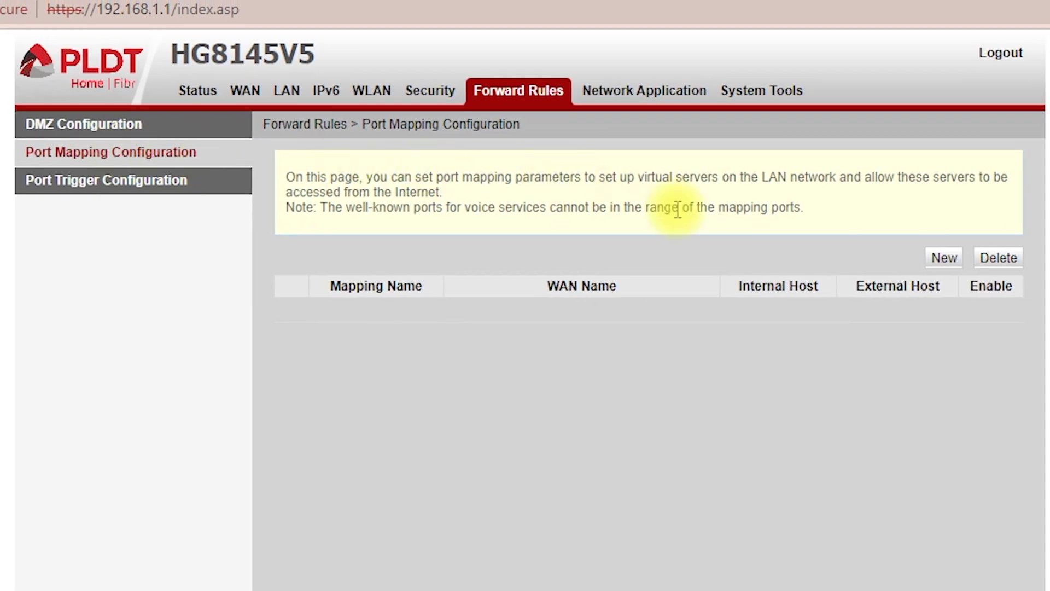
Step: Create a new mapping named 'CCTV Camera' with C200_514987 as the internal host
{"action": "left_click", "coordinate": [946, 262]}
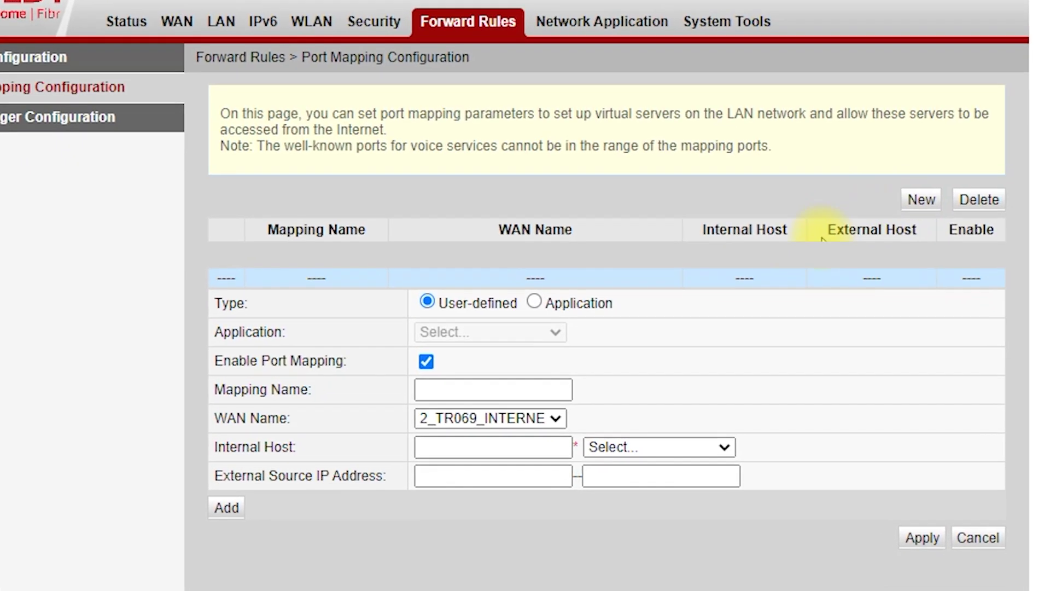
{"action": "left_click", "coordinate": [520, 433]}
{"action": "type", "text": "CCTV Camera"}
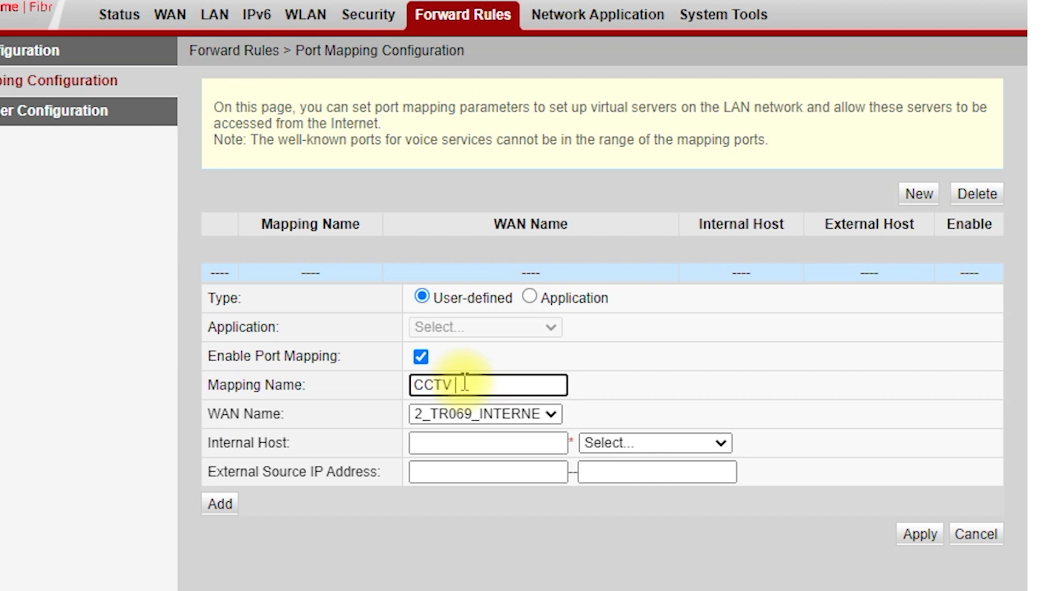
{"action": "left_click", "coordinate": [720, 443]}
{"action": "left_click", "coordinate": [639, 479]}
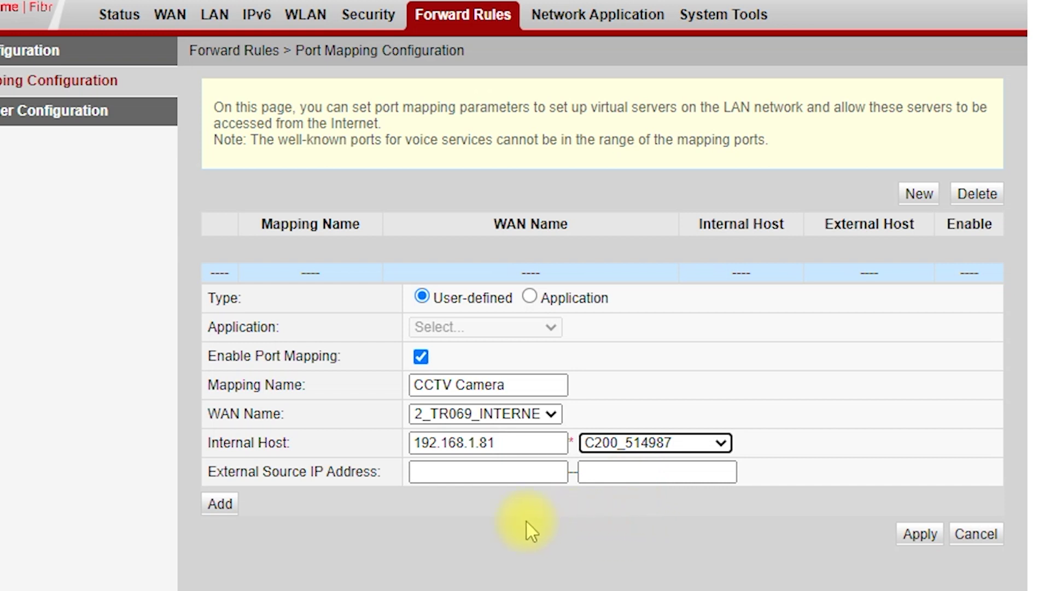
Step: Add a port row with external and internal ports 554–554 and apply the mapping
{"action": "left_click", "coordinate": [221, 504]}
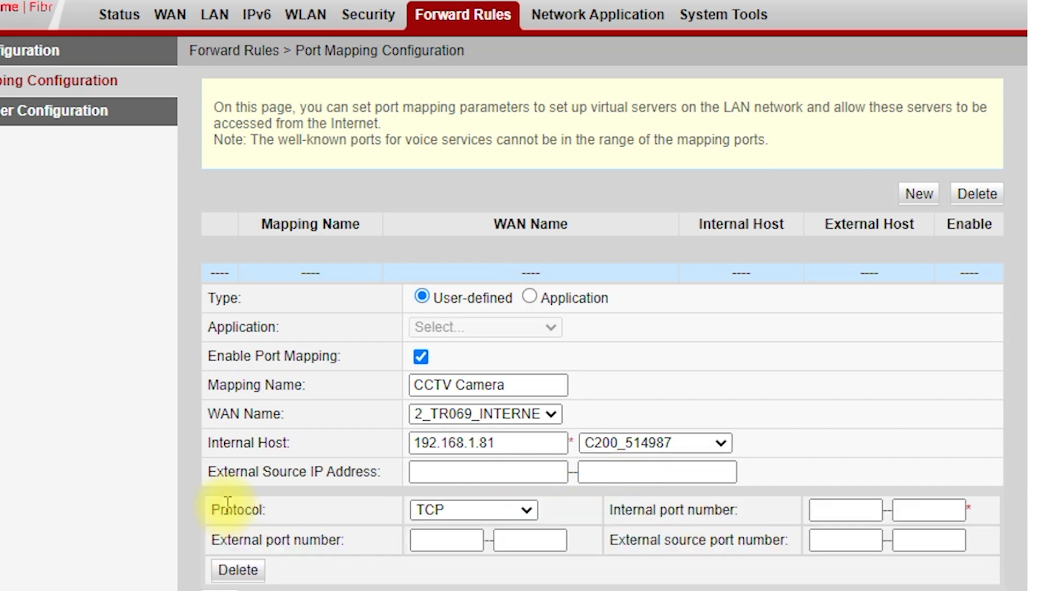
{"action": "scroll", "coordinate": [247, 445], "scroll_direction": "down", "scroll_amount": 2}
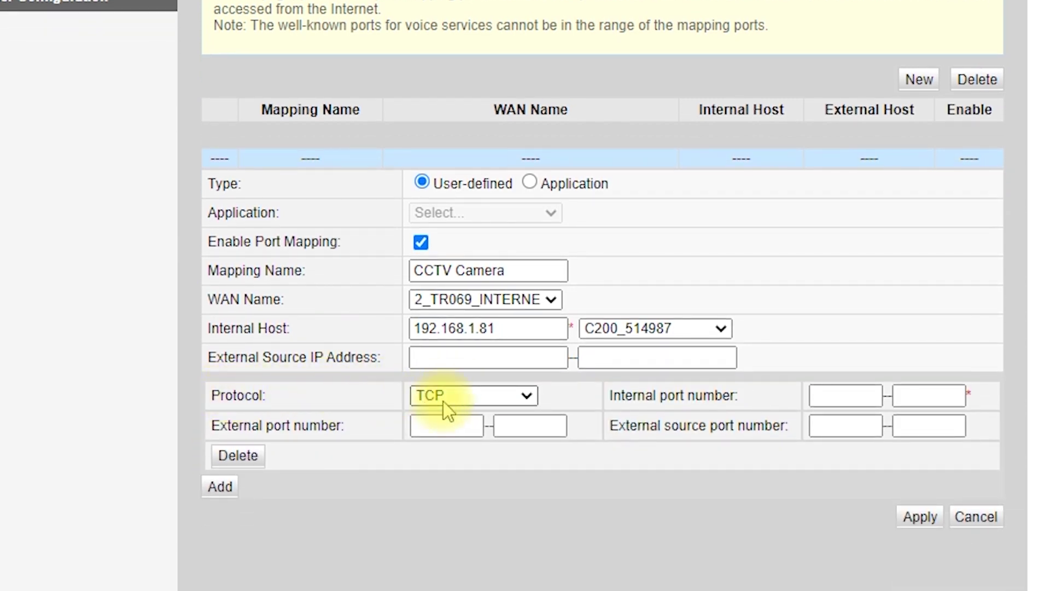
{"action": "left_click", "coordinate": [446, 427]}
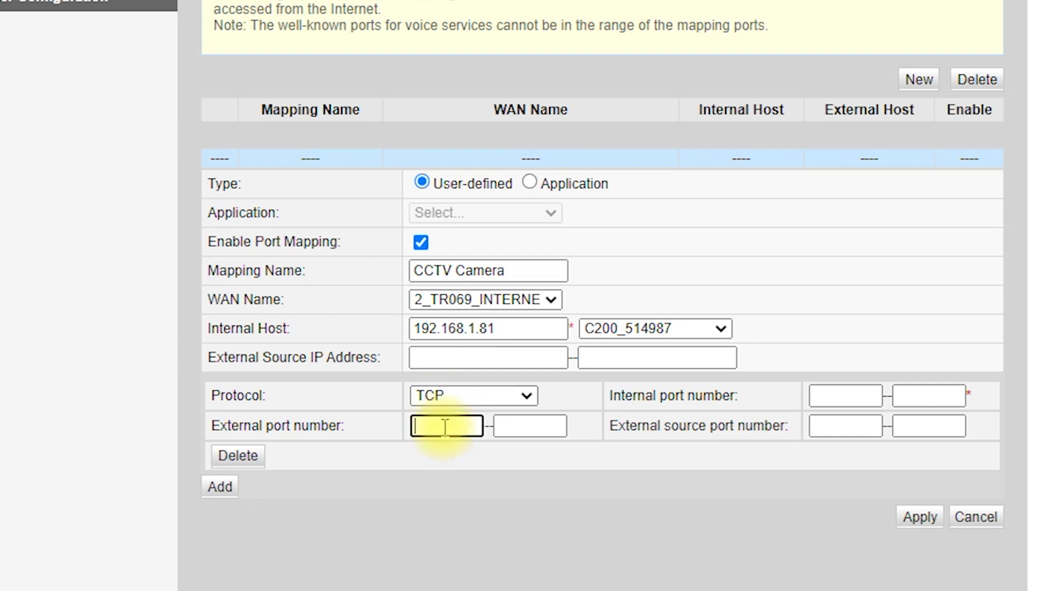
{"action": "type", "text": "554"}
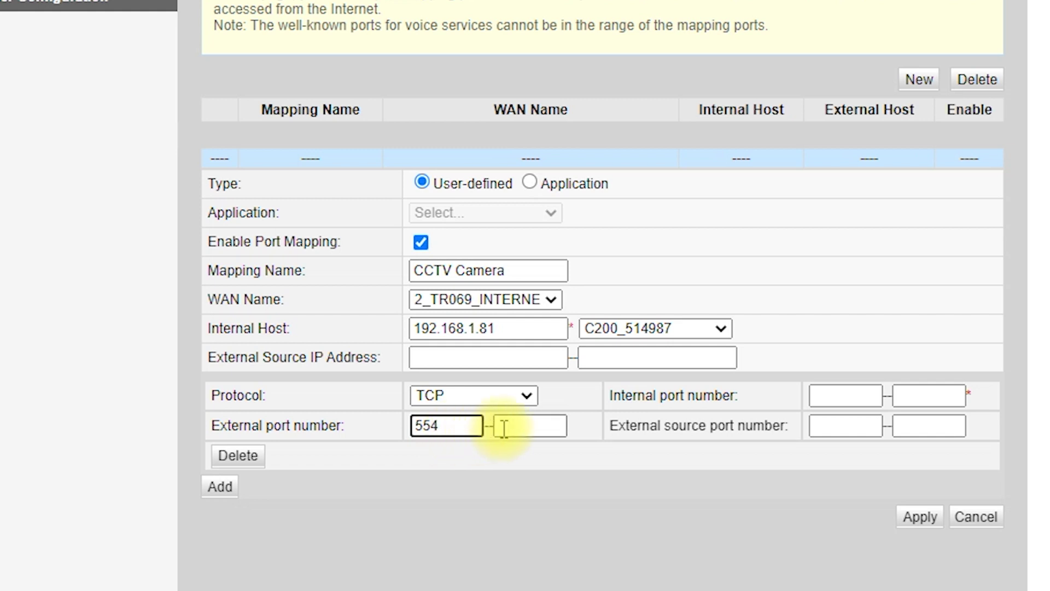
{"action": "left_click", "coordinate": [516, 427]}
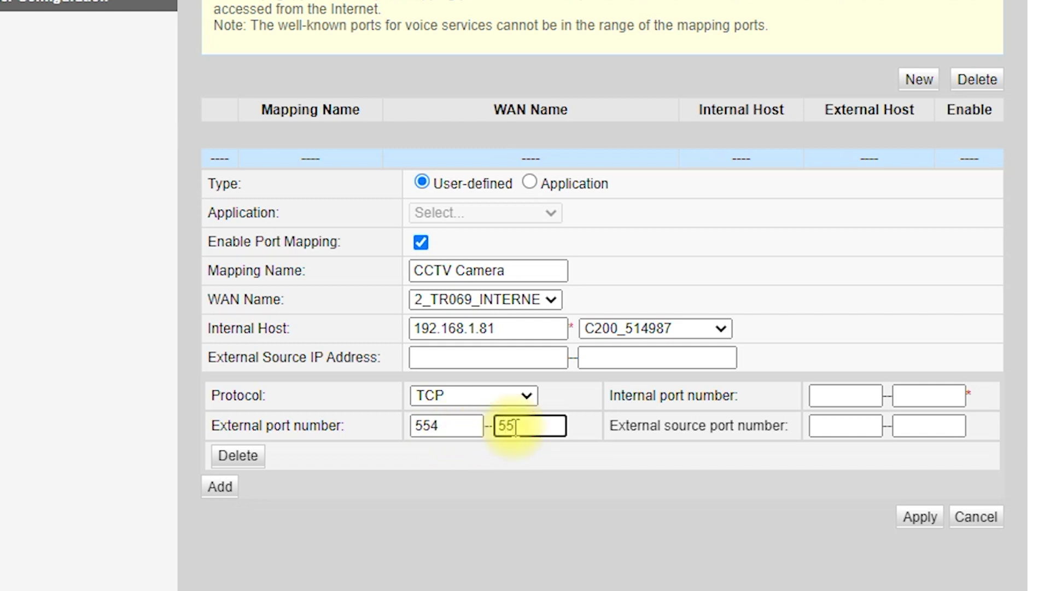
{"action": "type", "text": "554"}
{"action": "left_click", "coordinate": [829, 395]}
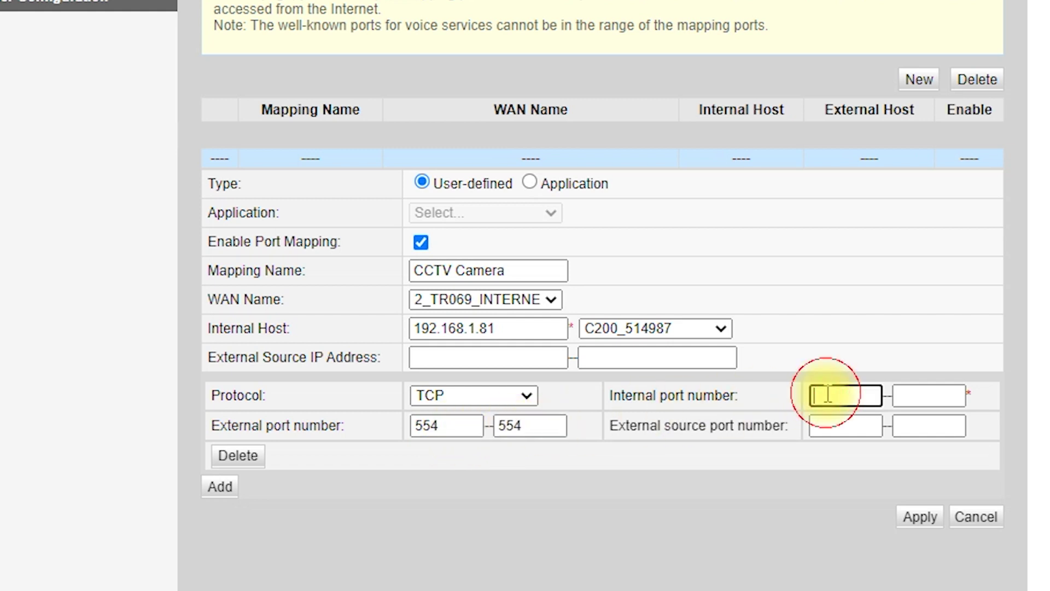
{"action": "type", "text": "554"}
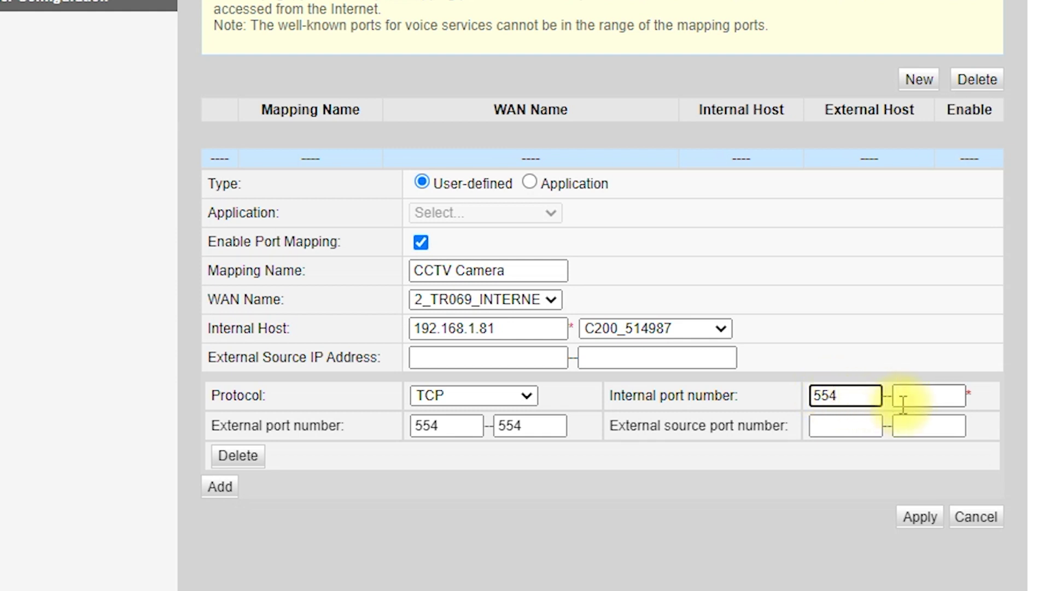
{"action": "left_click", "coordinate": [911, 395]}
{"action": "type", "text": "554"}
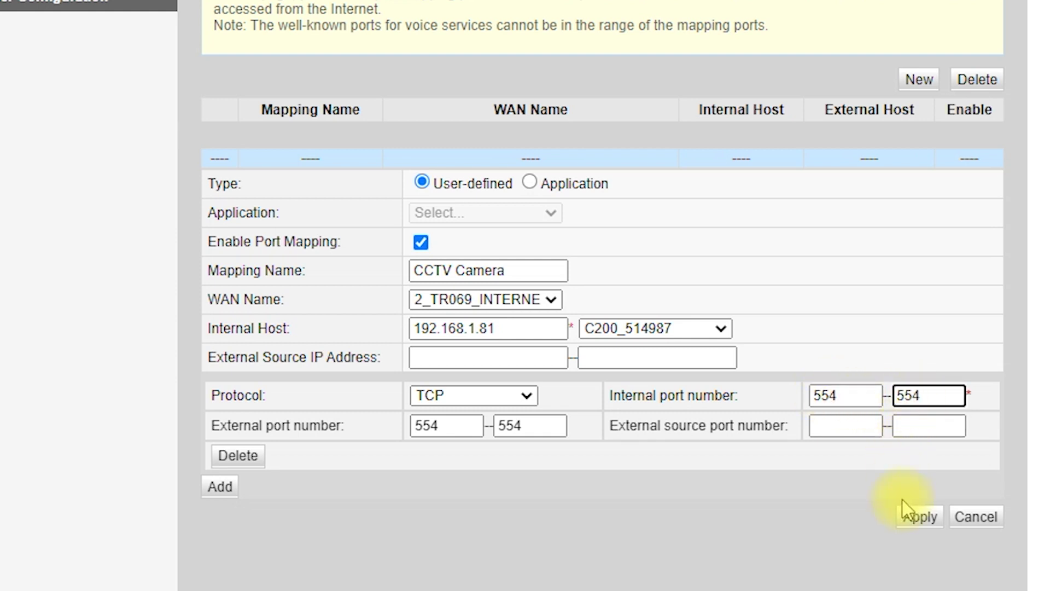
{"action": "left_click", "coordinate": [922, 519]}
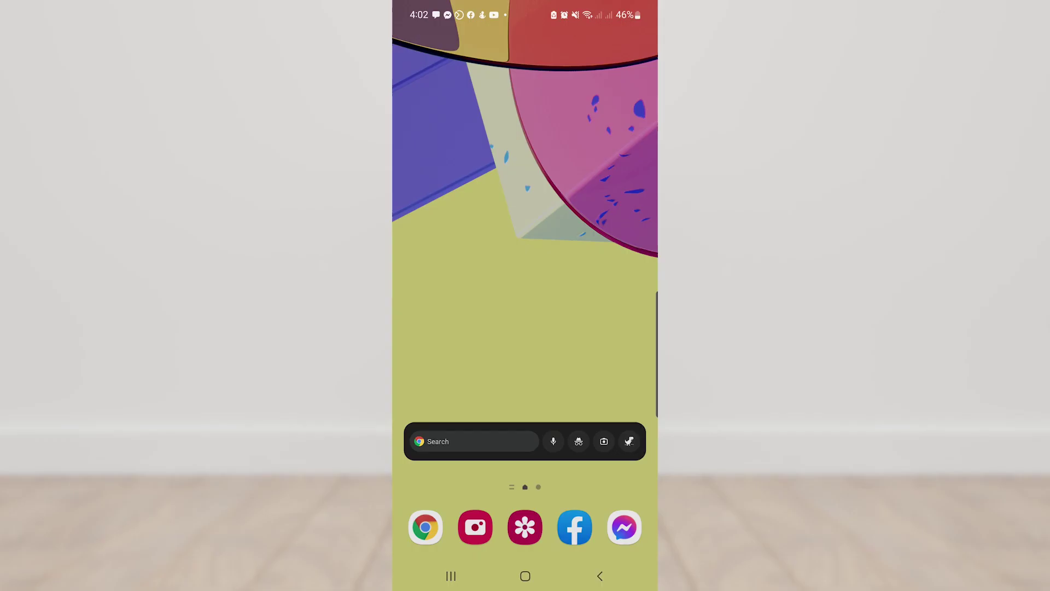
Step: In the Tapo app, open Tapo_Camera_4987's settings and go to Advanced Settings > Camera Account
{"action": "left_click_drag", "start_coordinate": [525, 356], "coordinate": [525, 192]}
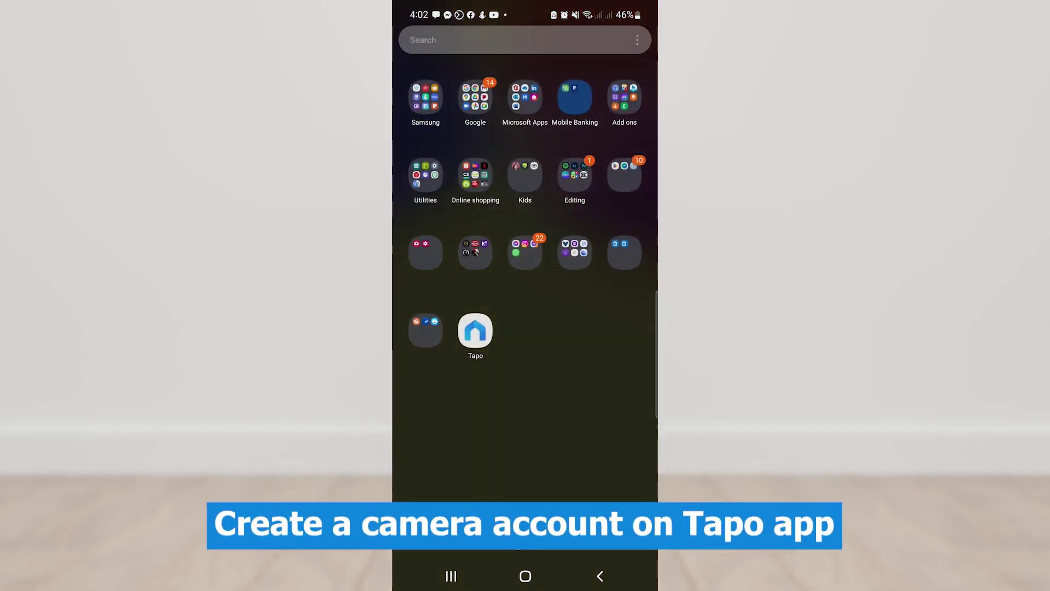
{"action": "left_click", "coordinate": [475, 331]}
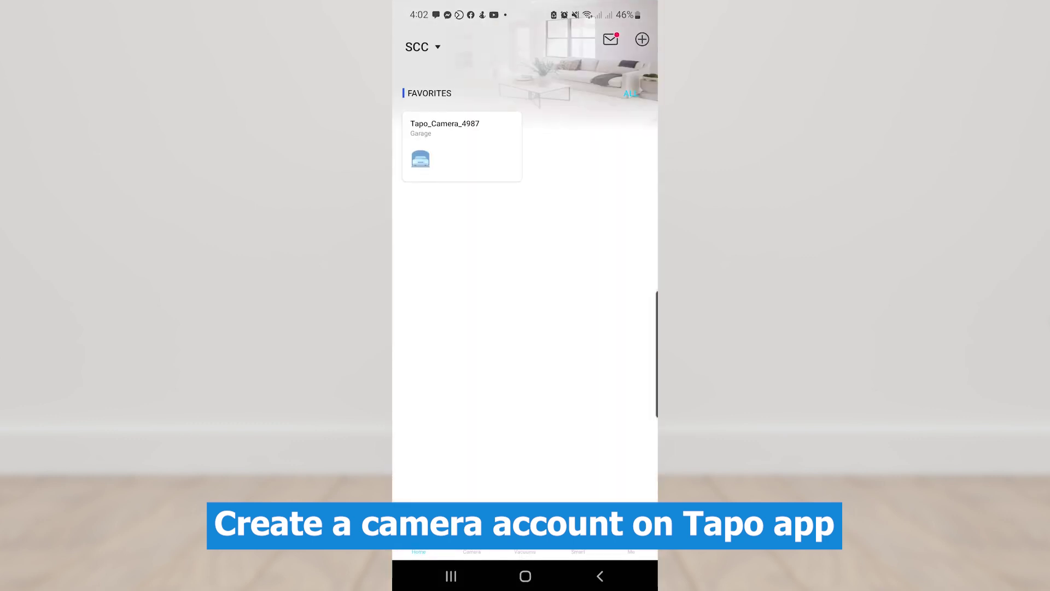
{"action": "left_click", "coordinate": [461, 146]}
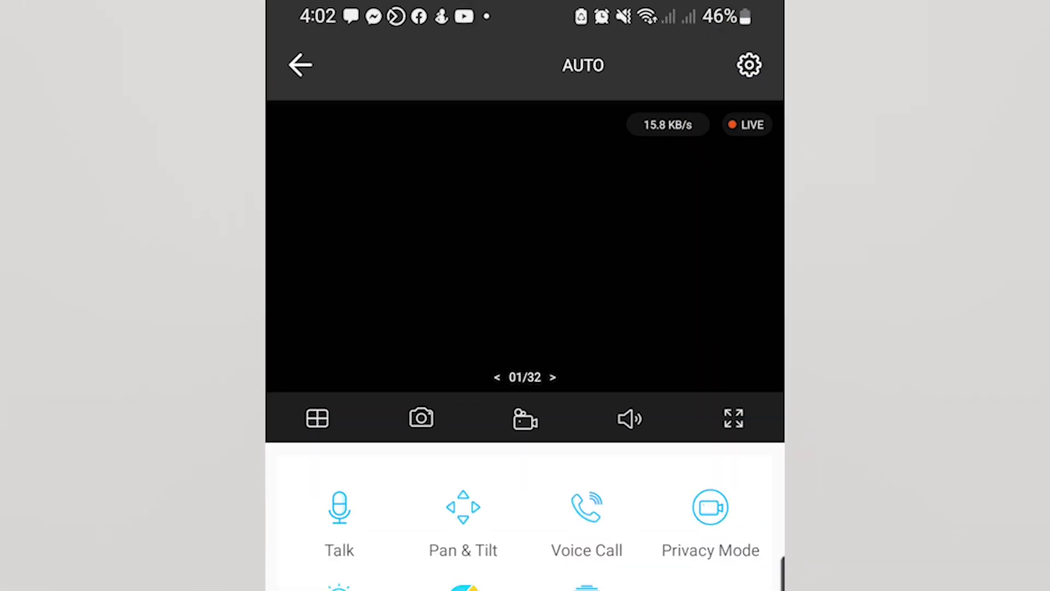
{"action": "left_click", "coordinate": [750, 65]}
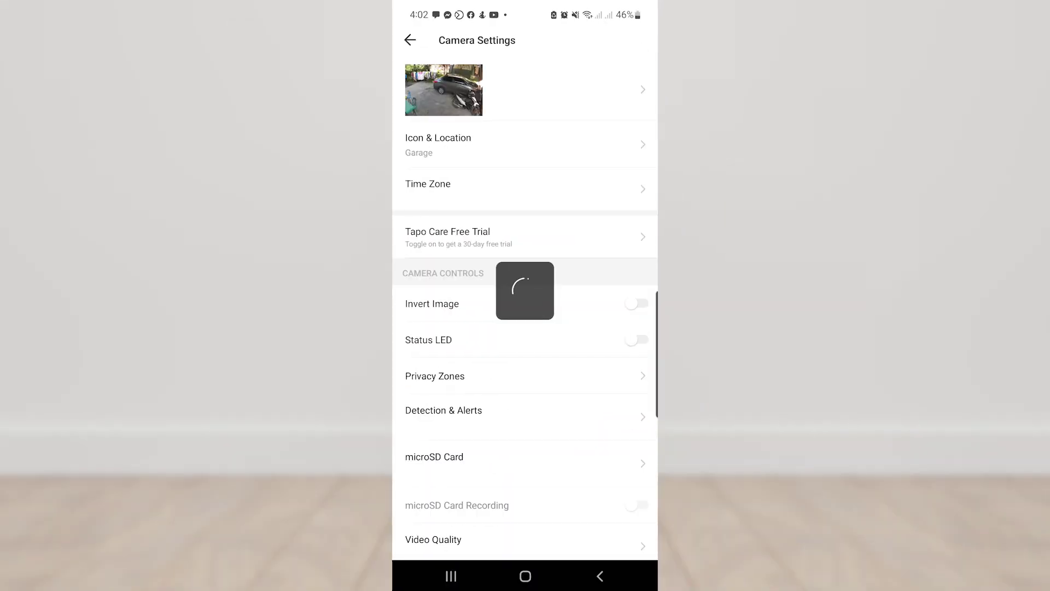
{"action": "left_click_drag", "start_coordinate": [591, 490], "coordinate": [585, 306]}
{"action": "left_click", "coordinate": [503, 454]}
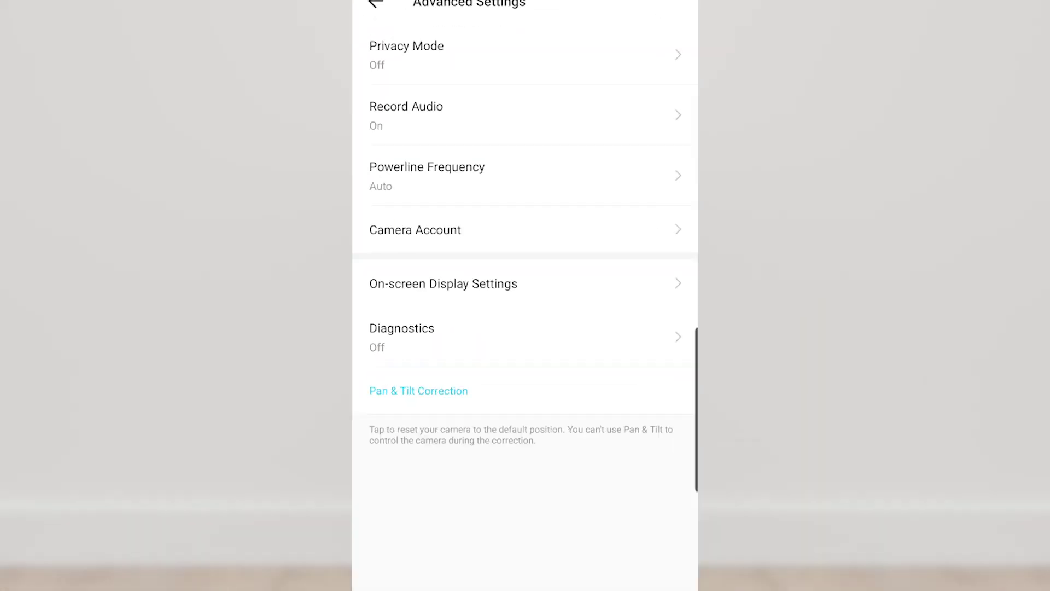
{"action": "left_click", "coordinate": [408, 238]}
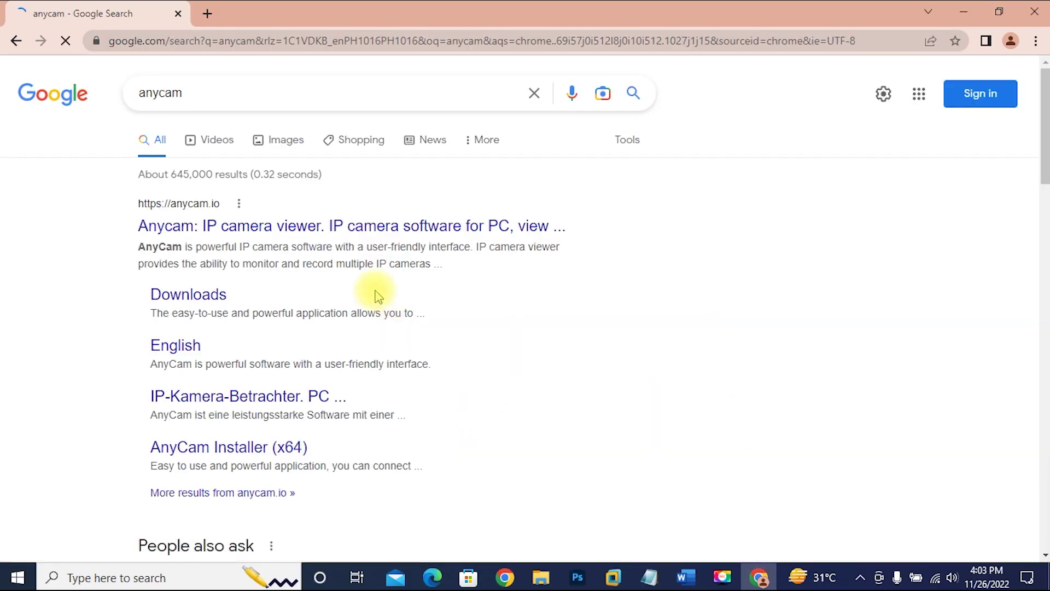
Step: Open anycam.io from the search results, launch the installed AnyCam, and begin adding an IP camera
{"action": "left_click", "coordinate": [253, 222]}
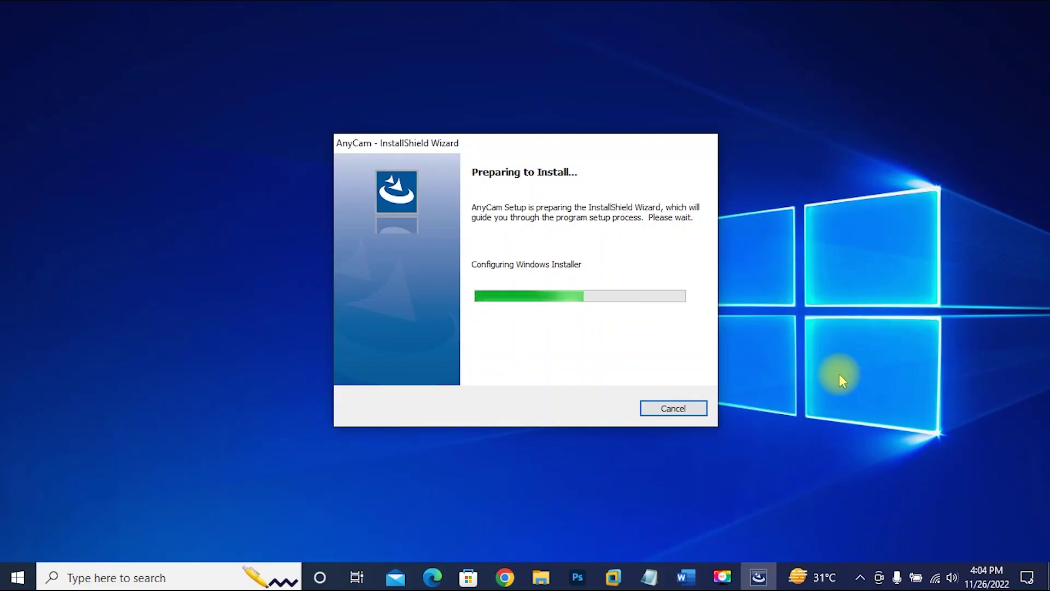
{"action": "left_click", "coordinate": [603, 412]}
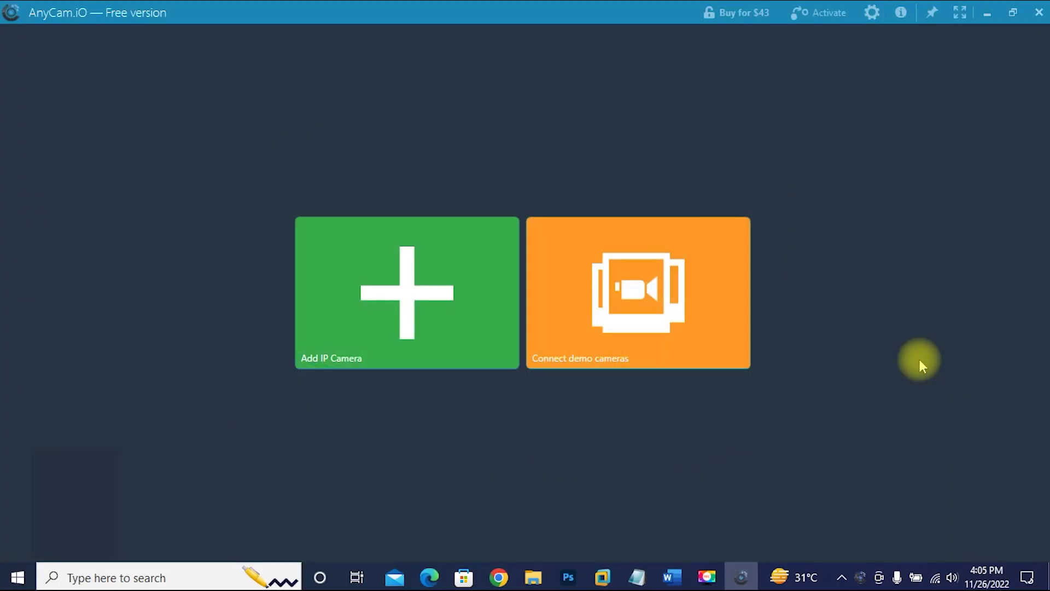
{"action": "left_click", "coordinate": [436, 312]}
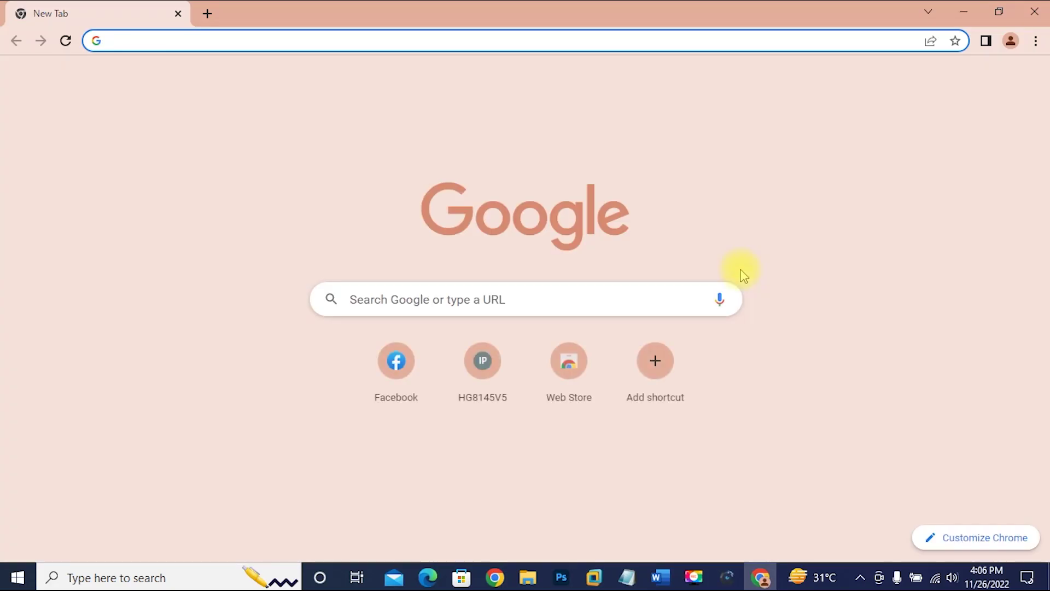
Step: Load who.is in Chrome to look up the public IP address
{"action": "left_click", "coordinate": [169, 38]}
{"action": "type", "text": "wh"}
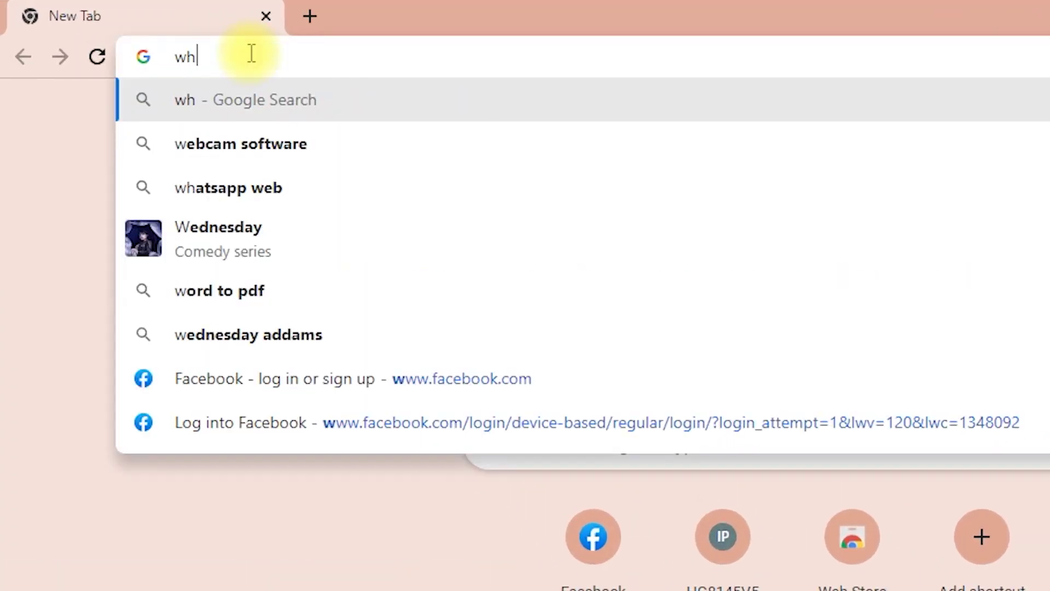
{"action": "type", "text": "o.is"}
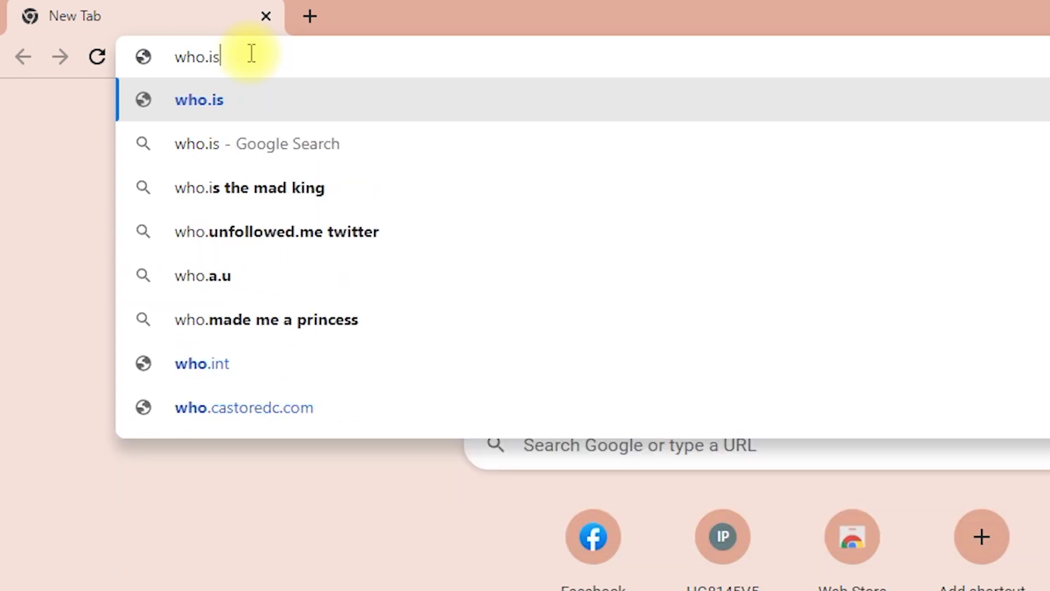
{"action": "key", "text": "Return"}
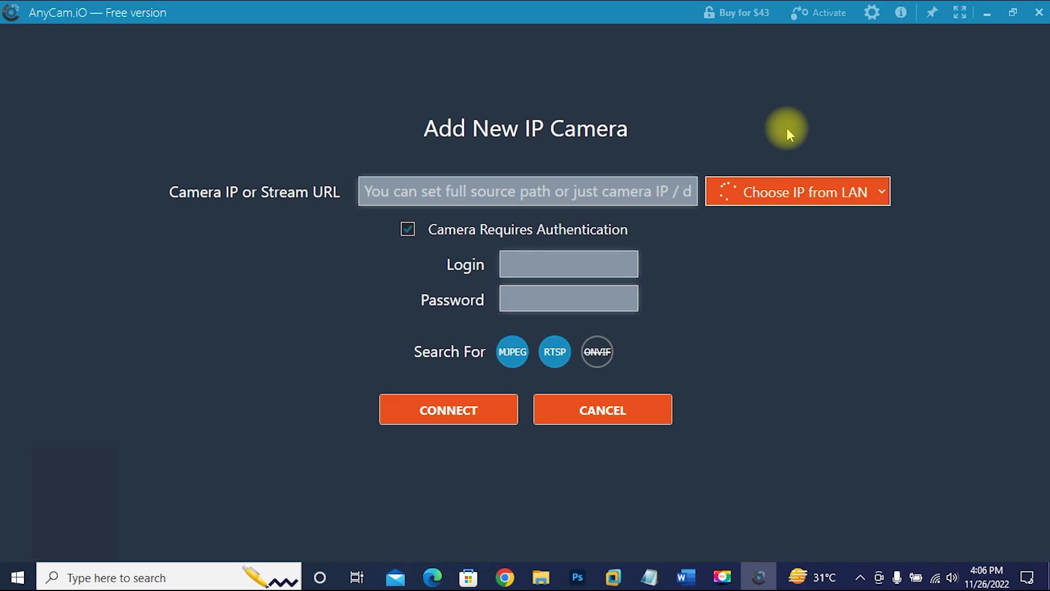
Step: Enter rtsp://<public IP>:554/stream1 with the camera's login and password, then connect
{"action": "left_click", "coordinate": [363, 189]}
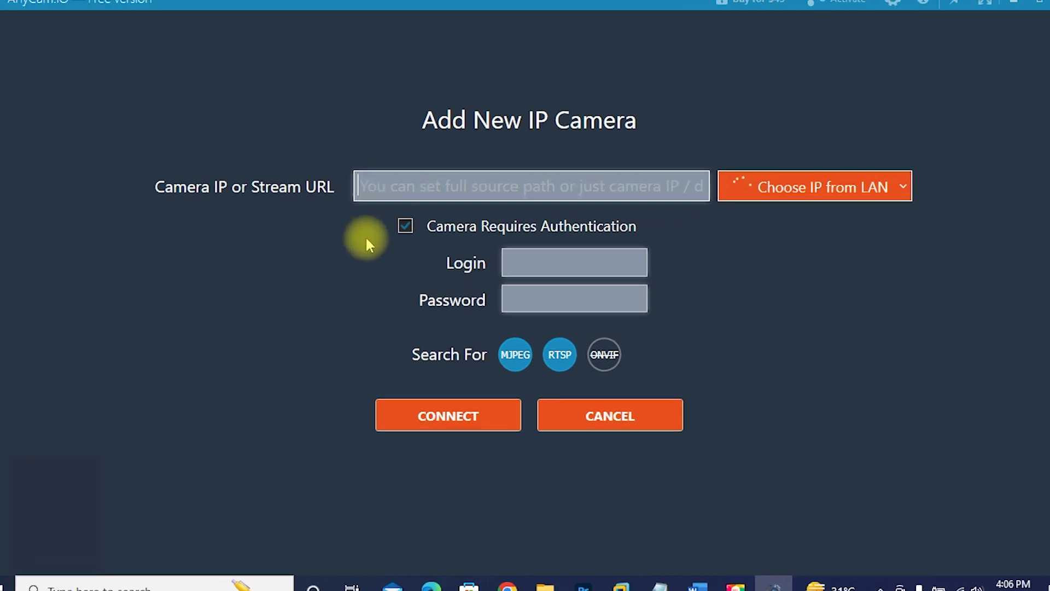
{"action": "type", "text": "rtsp"}
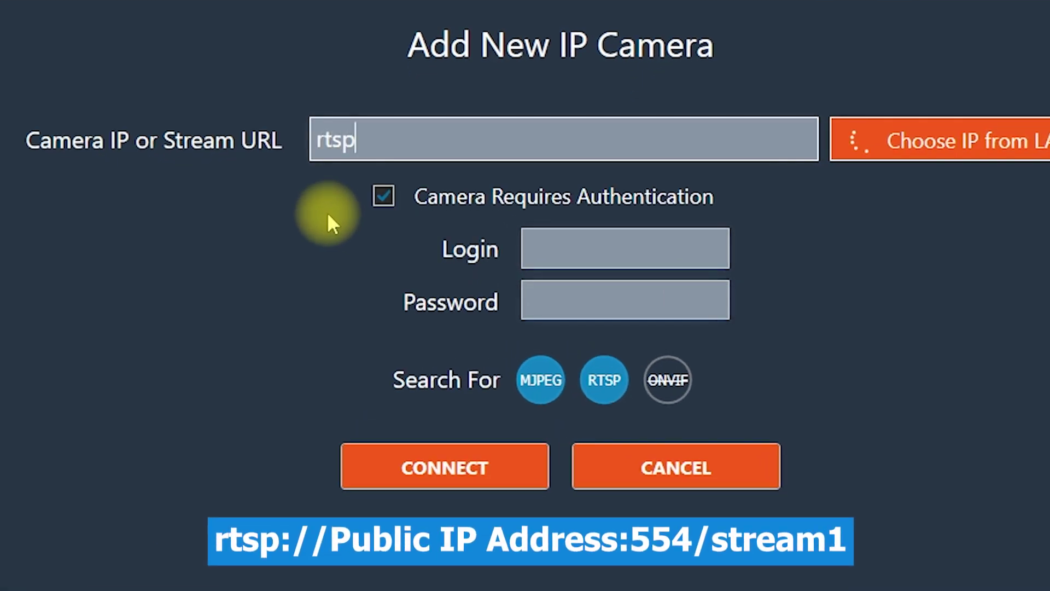
{"action": "type", "text": ":"}
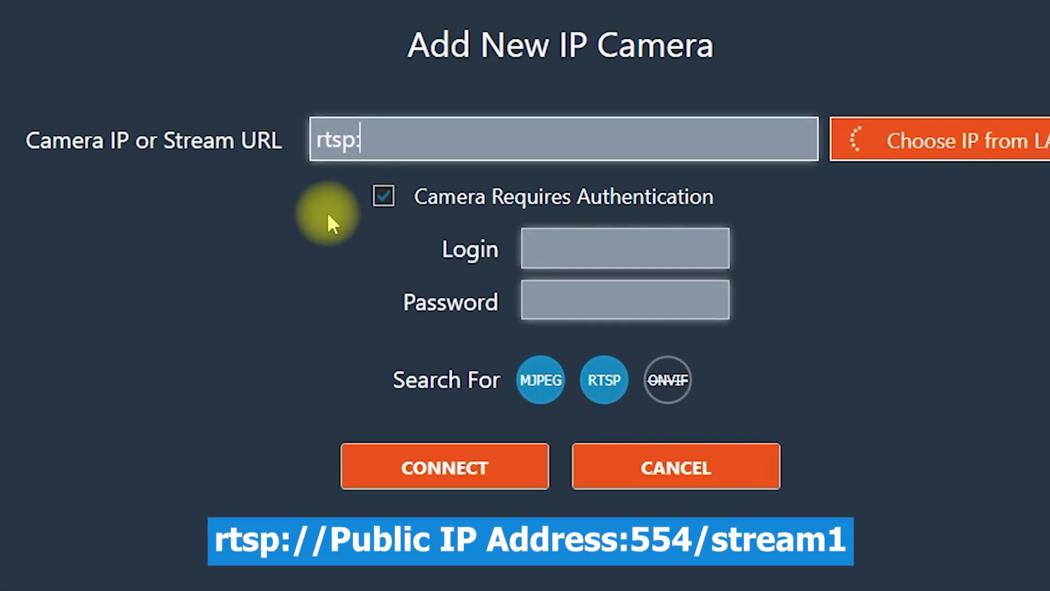
{"action": "type", "text": "//"}
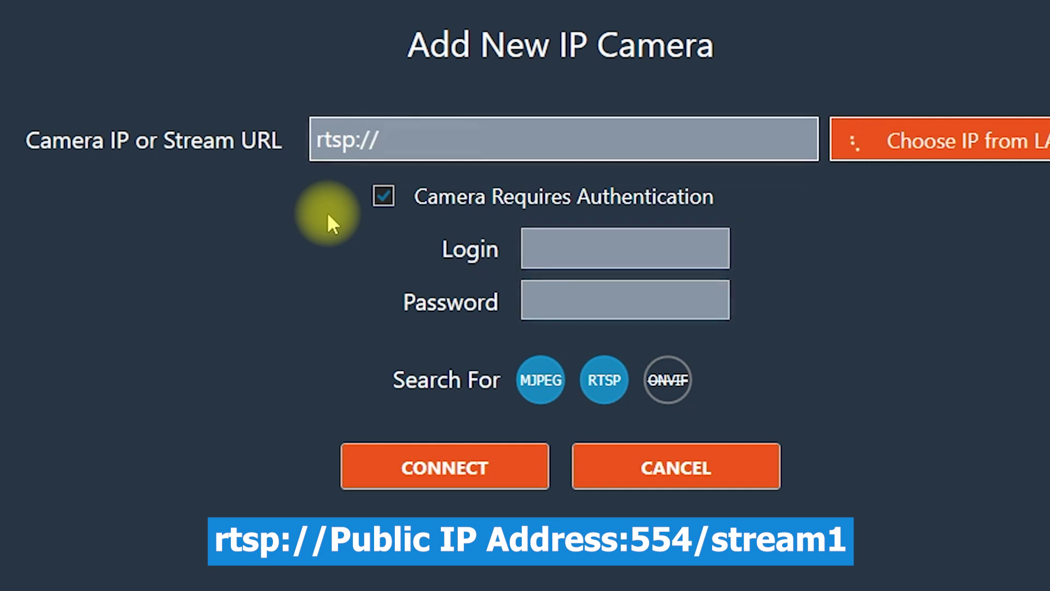
{"action": "type", "text": "4"}
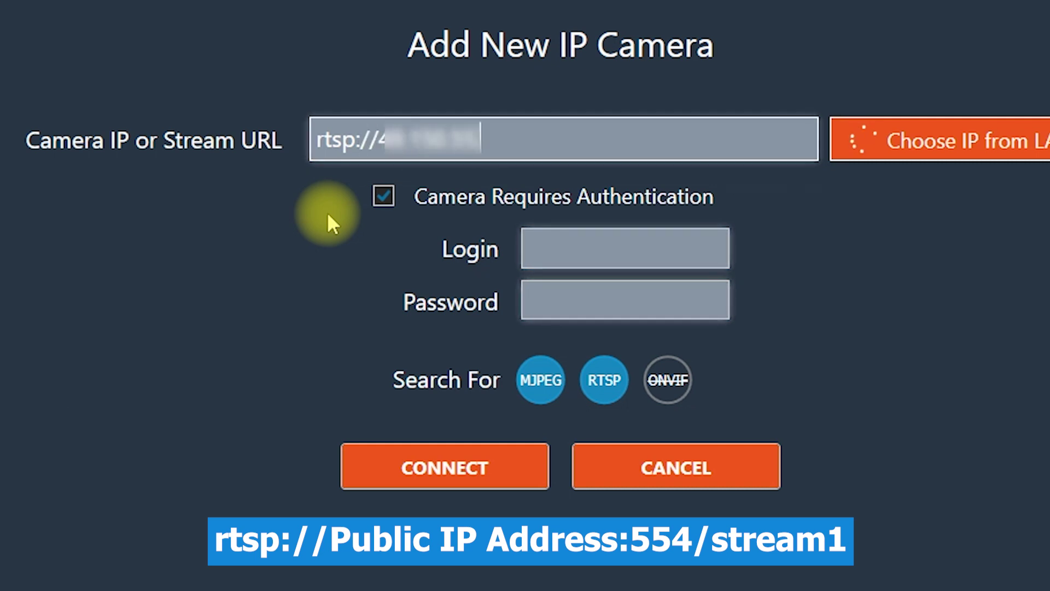
{"action": "type", "text": "183:"}
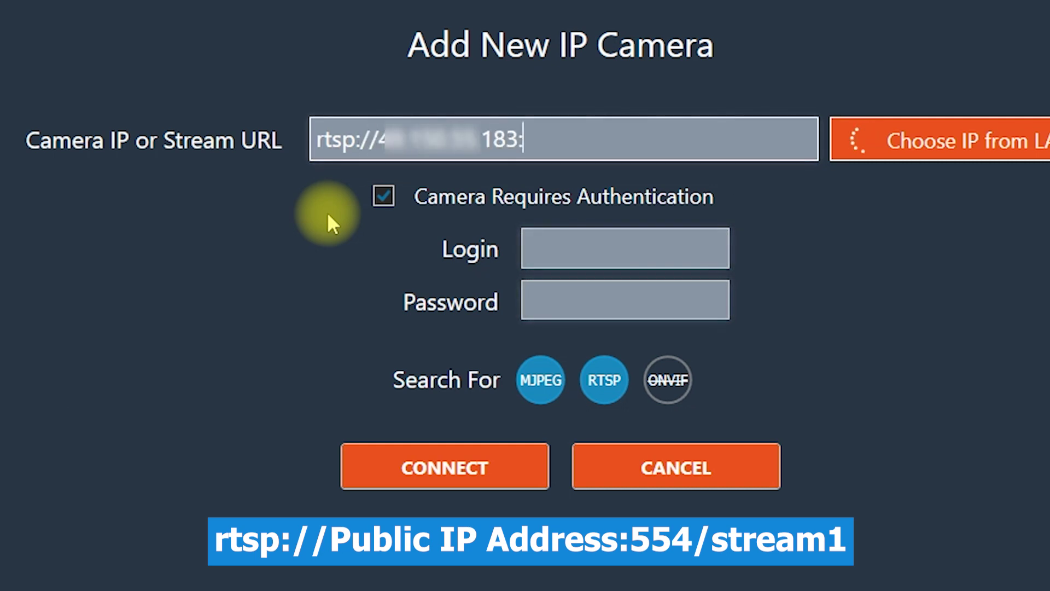
{"action": "type", "text": "554/str"}
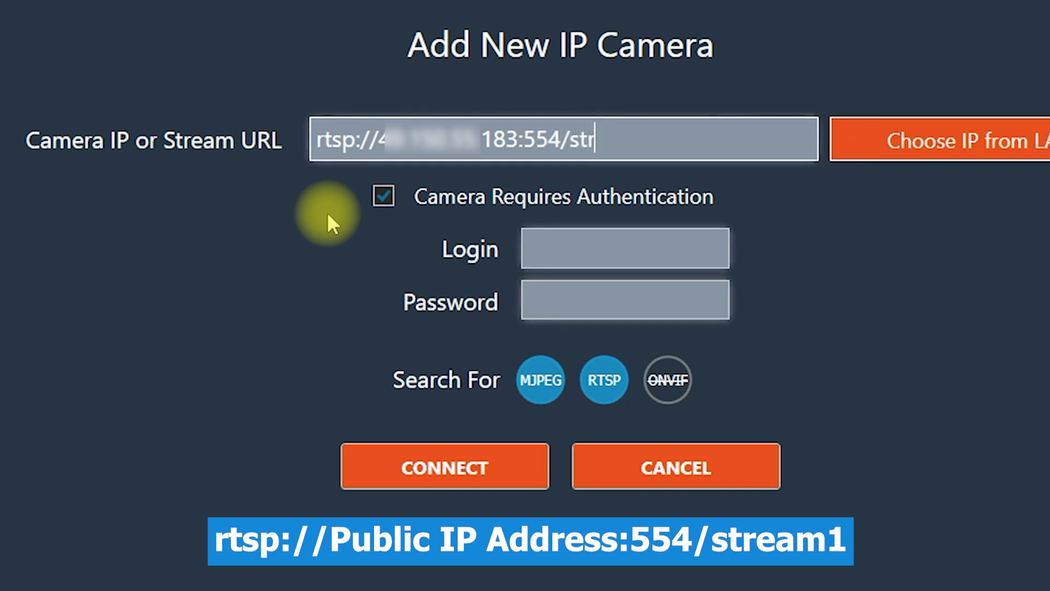
{"action": "type", "text": "eam1"}
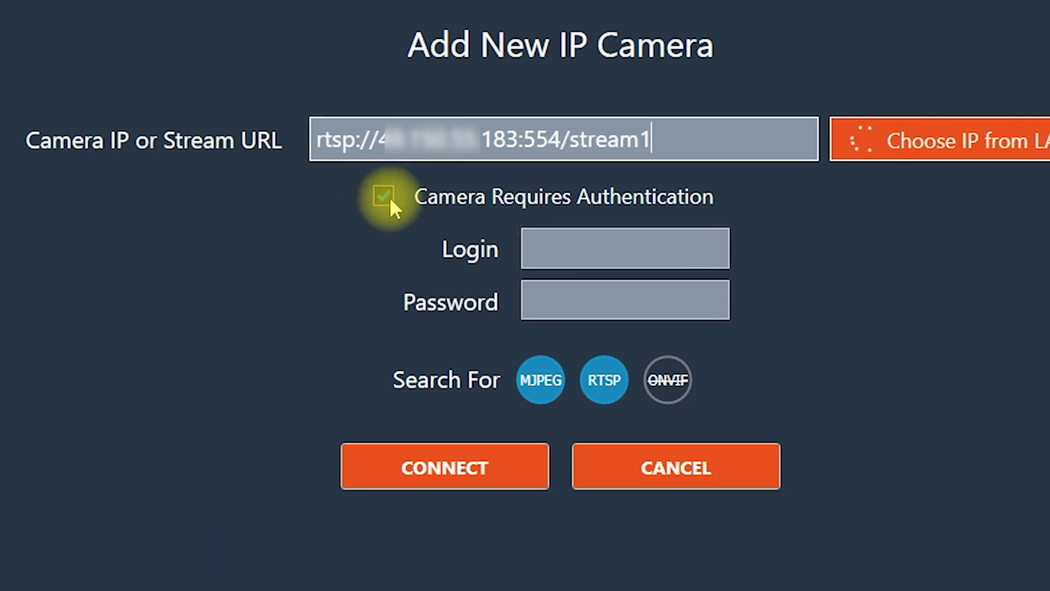
{"action": "left_click", "coordinate": [557, 251]}
{"action": "type", "text": "mik"}
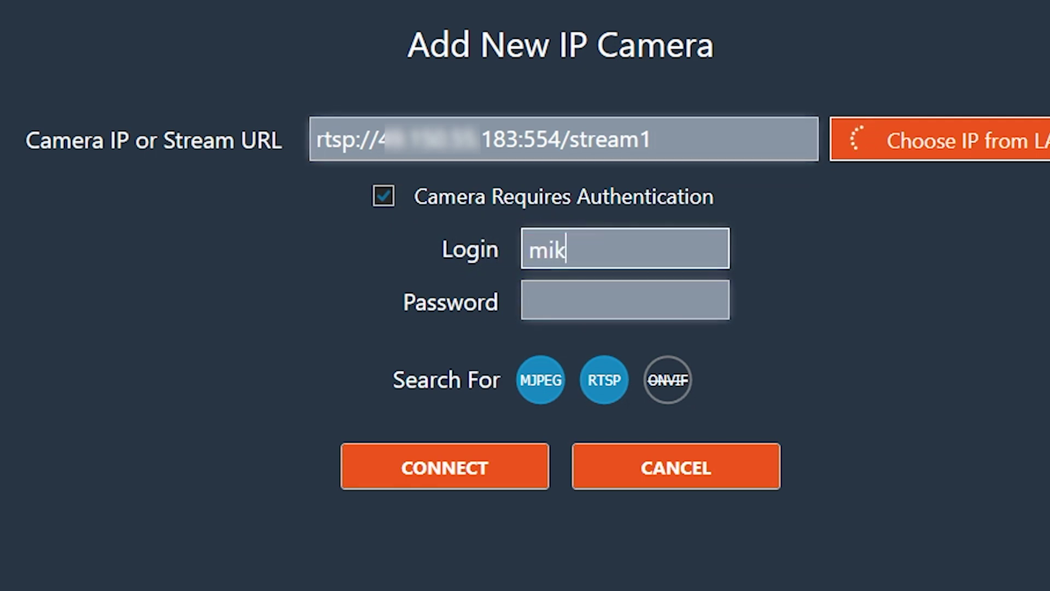
{"action": "type", "text": "bes"}
{"action": "left_click", "coordinate": [572, 296]}
{"action": "type", "text": "****"}
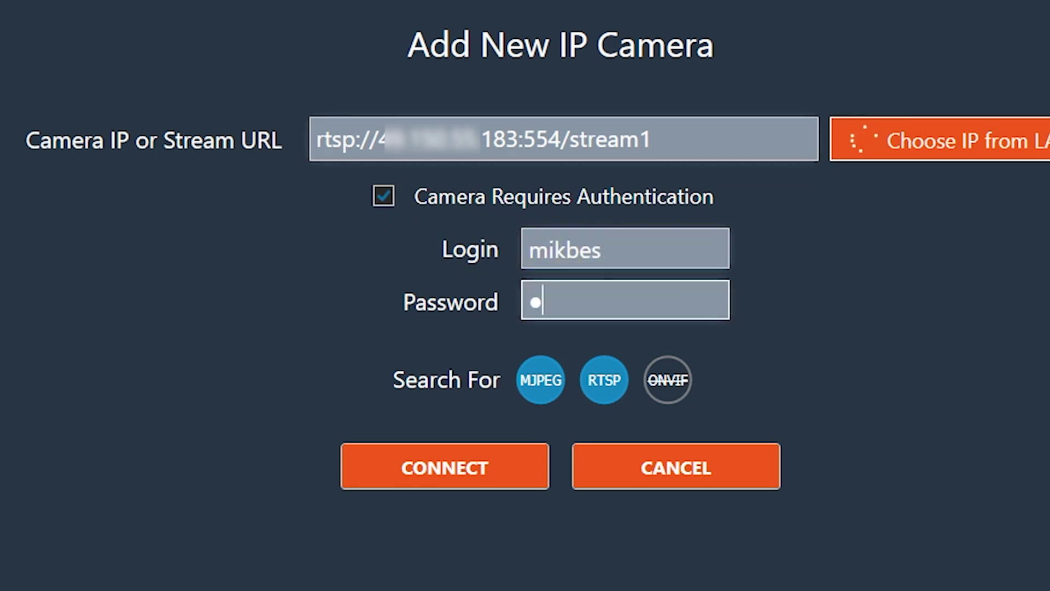
{"action": "type", "text": "****"}
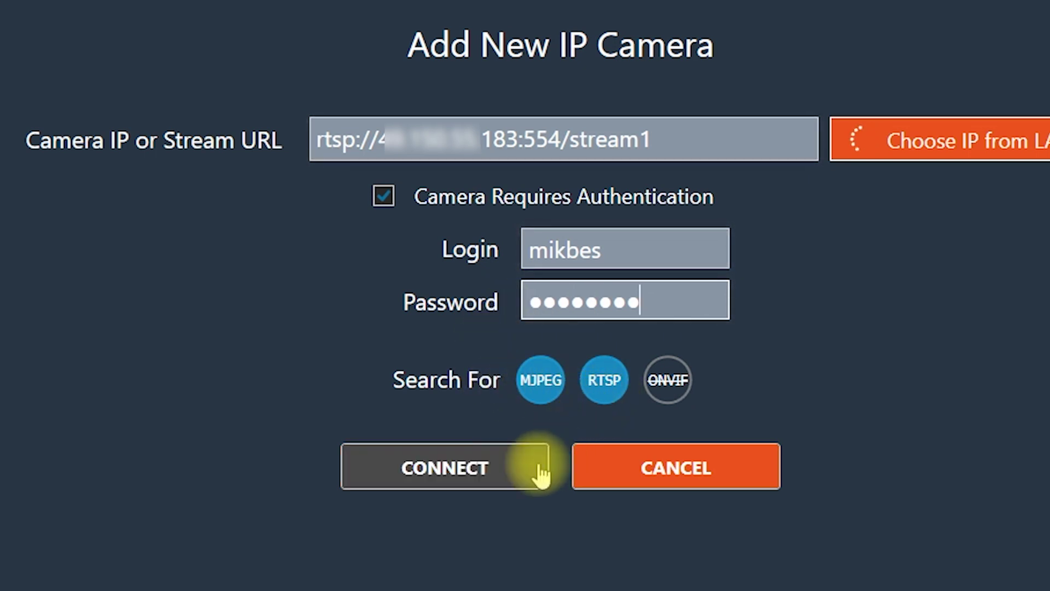
{"action": "left_click", "coordinate": [472, 470]}
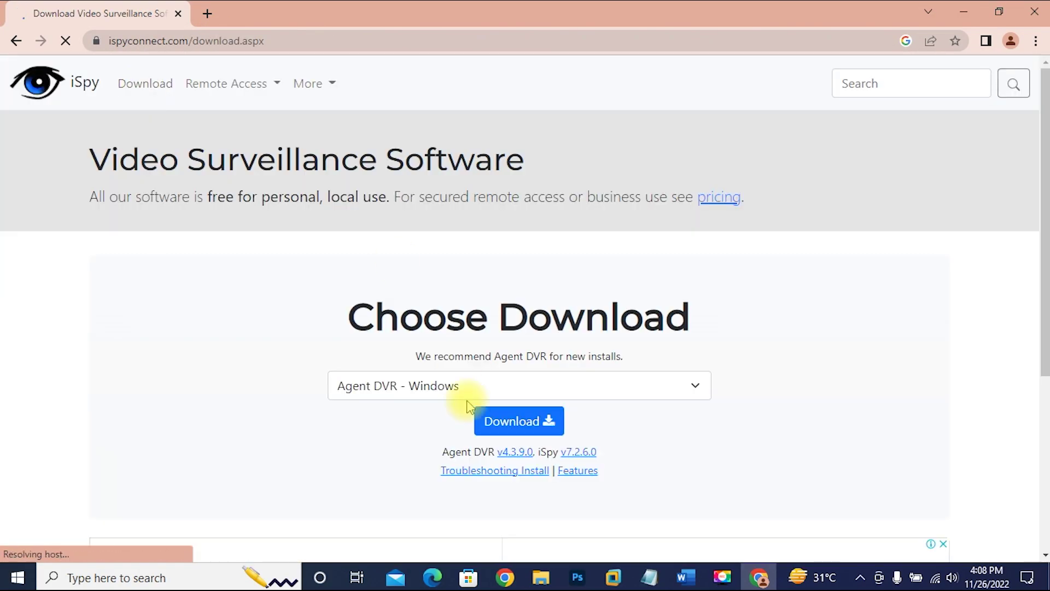
Step: Download iSpy 64 bit from ispyconnect.com and the VLC installer, then install VLC
{"action": "left_click", "coordinate": [471, 395]}
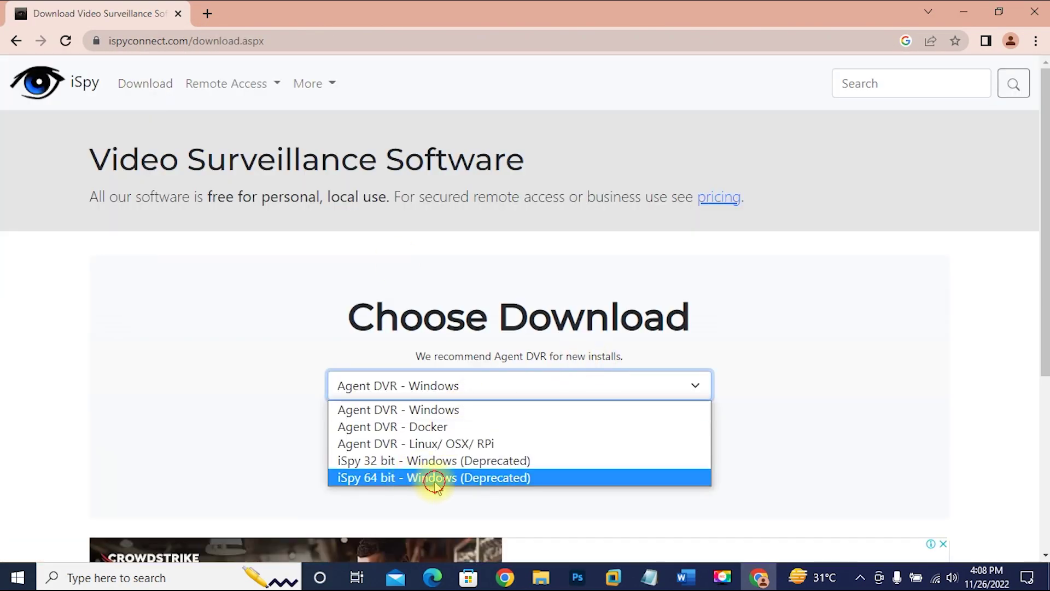
{"action": "left_click", "coordinate": [435, 479]}
{"action": "left_click", "coordinate": [530, 425]}
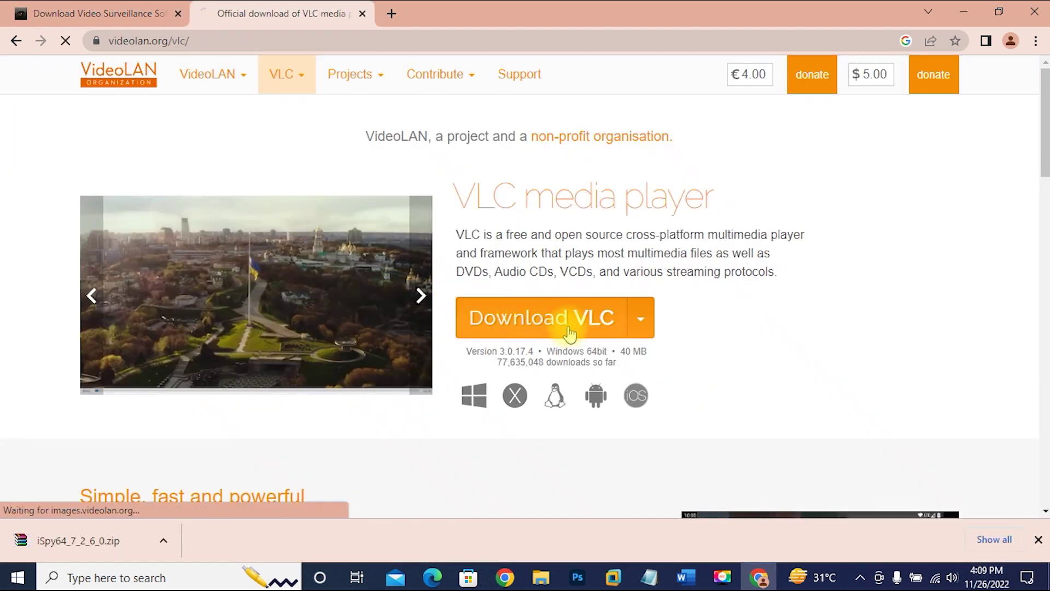
{"action": "left_click", "coordinate": [569, 332]}
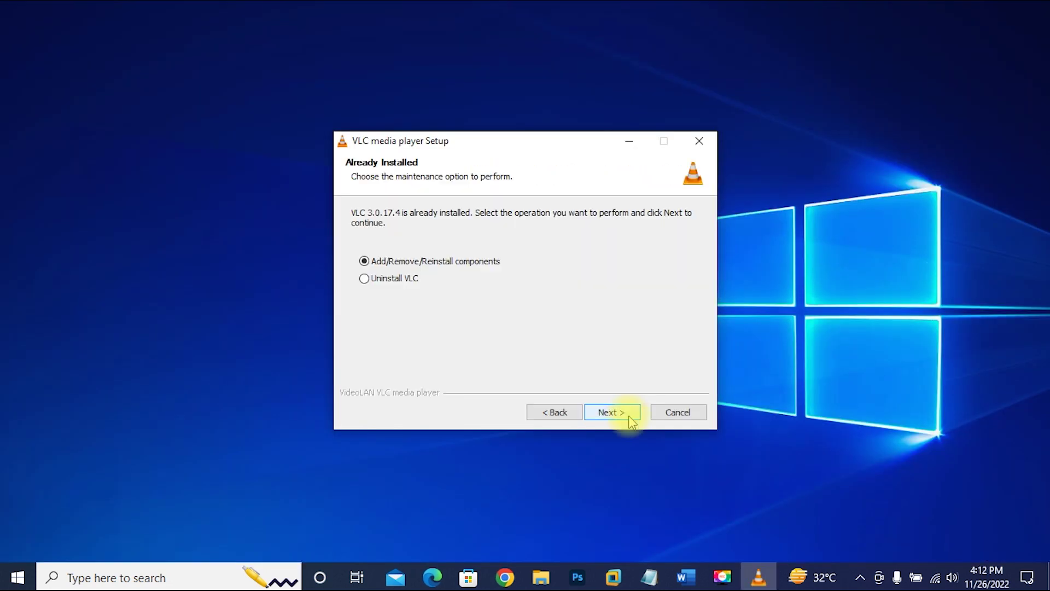
{"action": "left_click", "coordinate": [623, 414]}
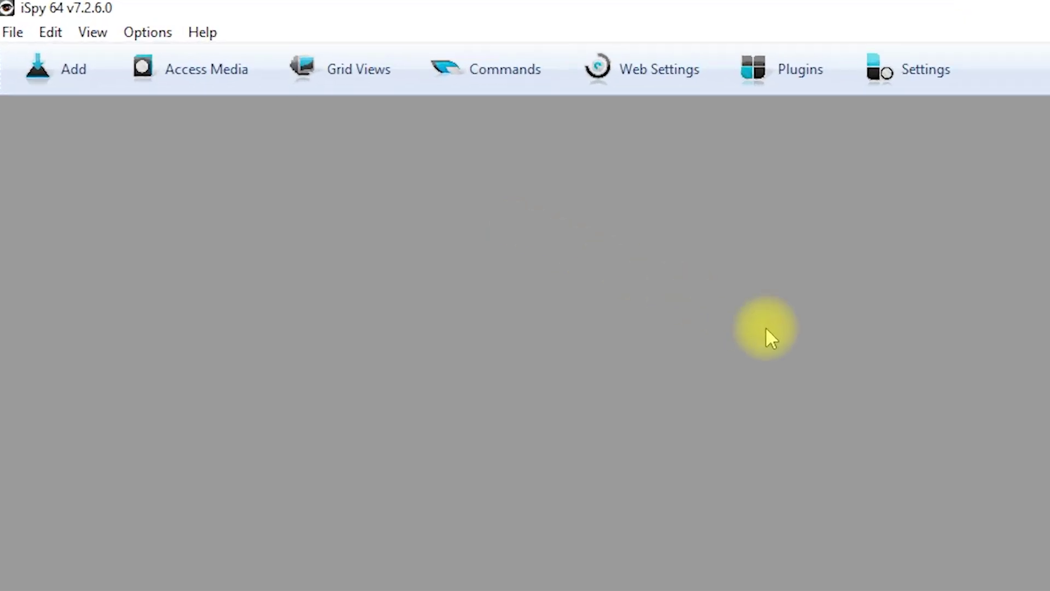
Step: Add an IP camera in iSpy 64, choose the FFMPEG (H264) source, and start typing the rtsp URL
{"action": "left_click", "coordinate": [76, 80]}
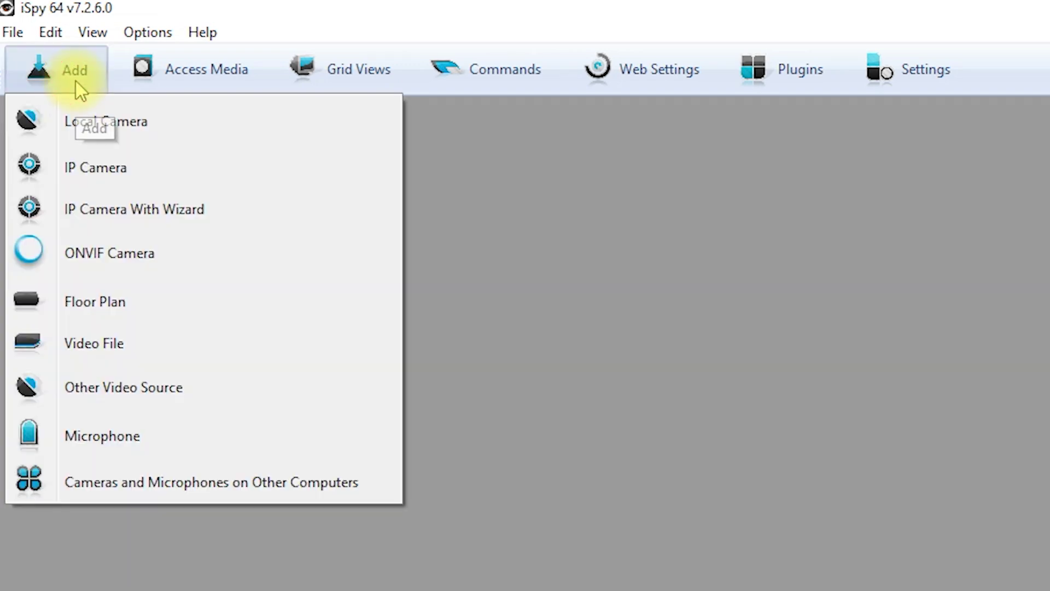
{"action": "left_click", "coordinate": [93, 167]}
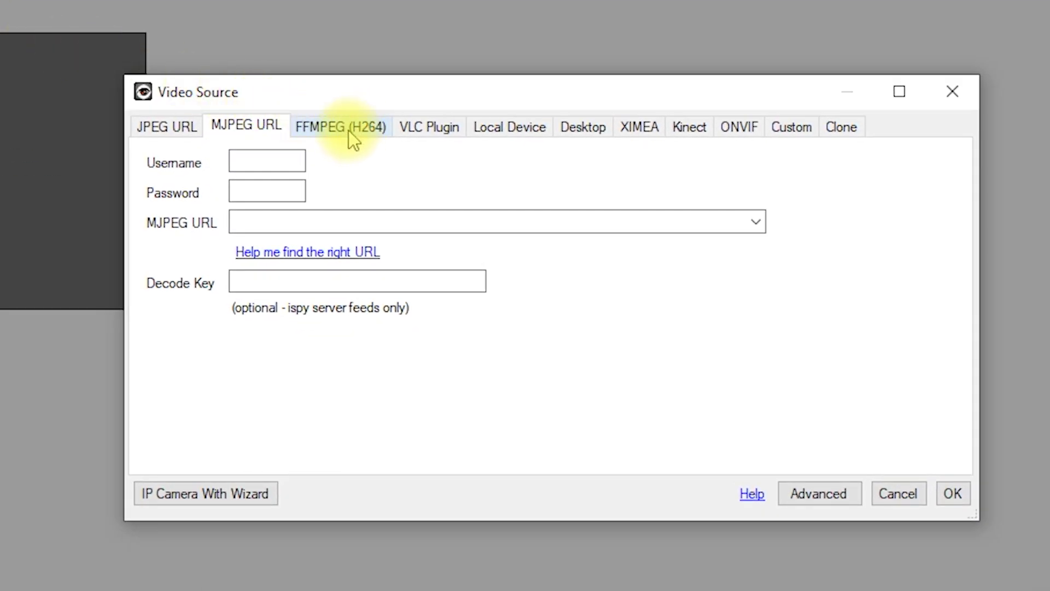
{"action": "left_click", "coordinate": [349, 130]}
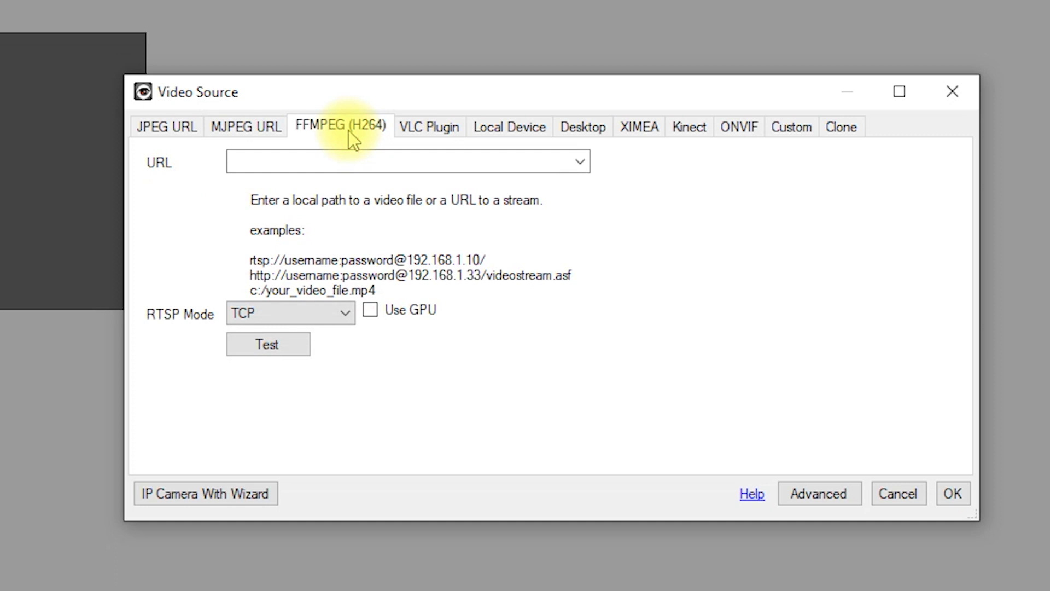
{"action": "left_click", "coordinate": [351, 161]}
{"action": "type", "text": "rtsp://mikbes:"}
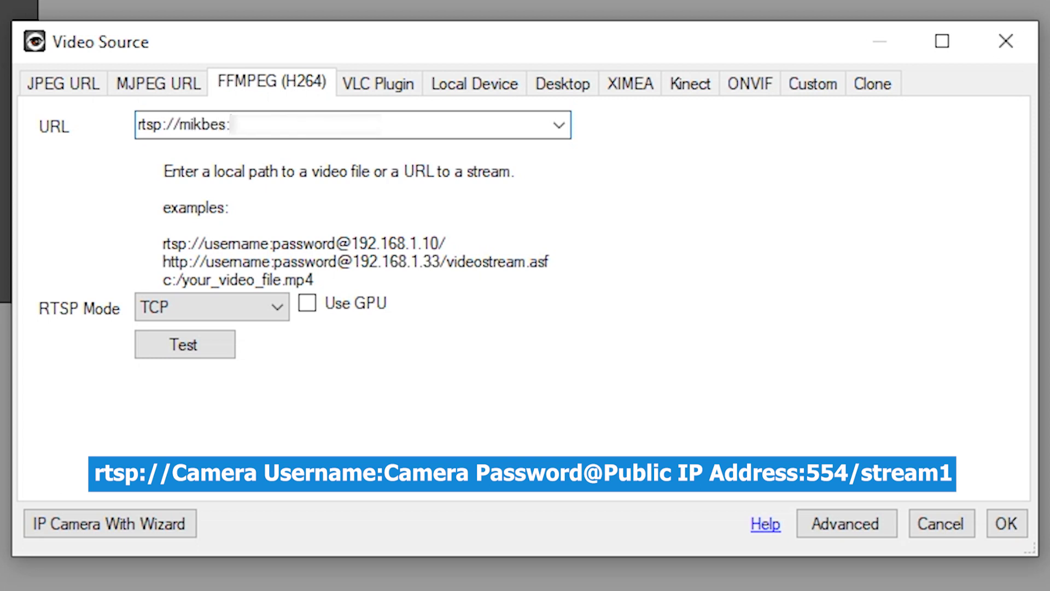
Step: Complete the URL as rtsp://user:password@<public IP>:554/stream1, keep TCP RTSP mode, and confirm
{"action": "type", "text": "xxxxx"}
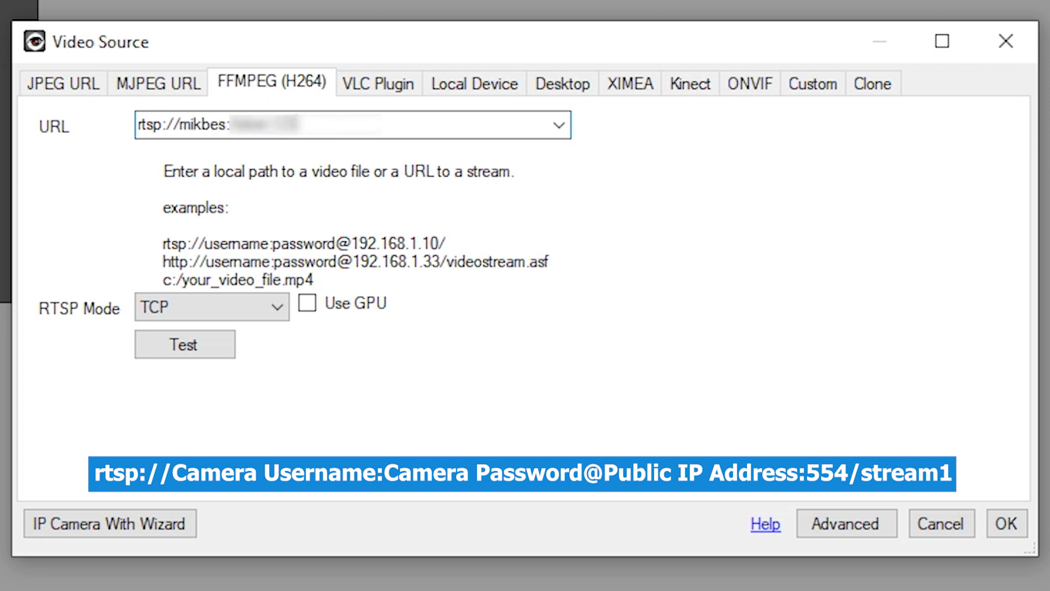
{"action": "type", "text": "xxx"}
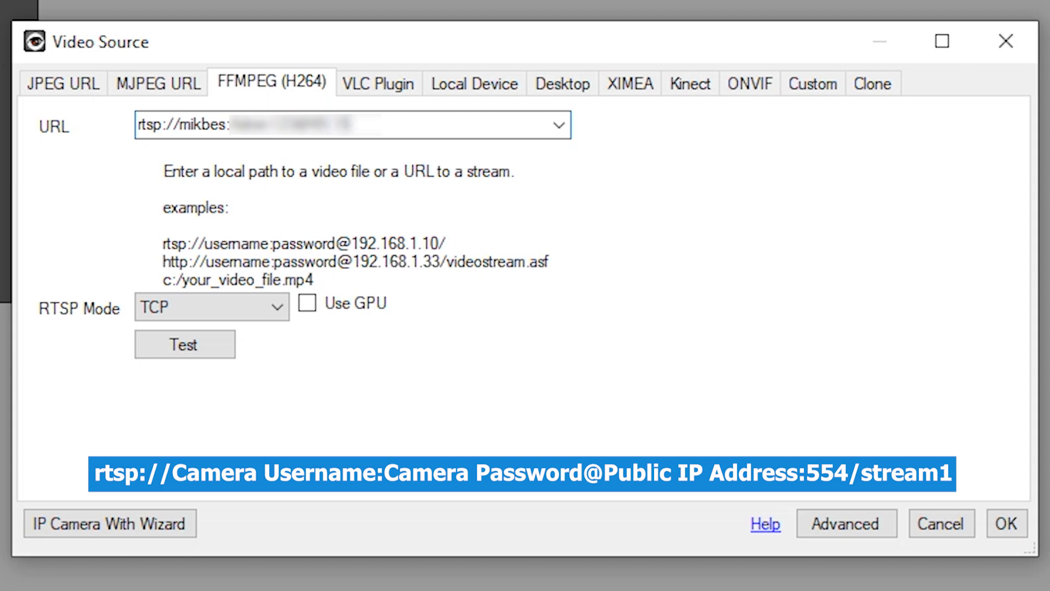
{"action": "type", "text": "xx"}
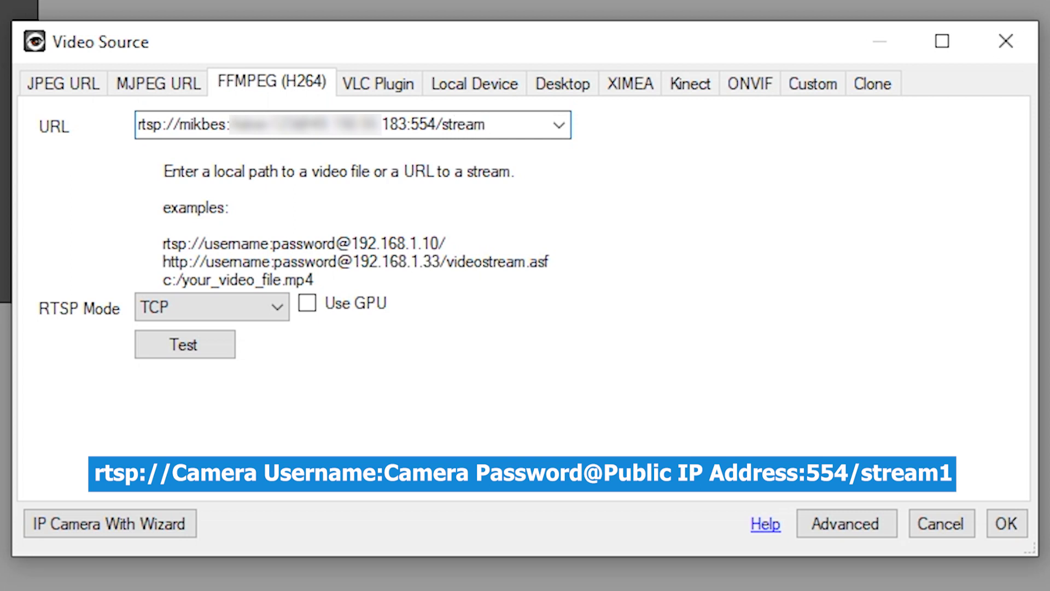
{"action": "left_click", "coordinate": [165, 305]}
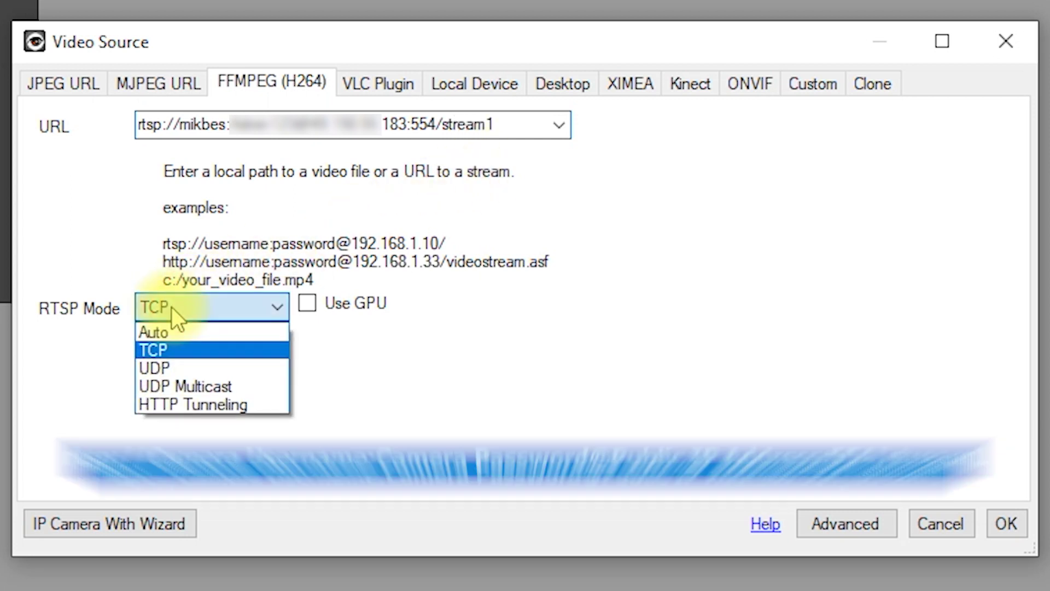
{"action": "left_click", "coordinate": [163, 346]}
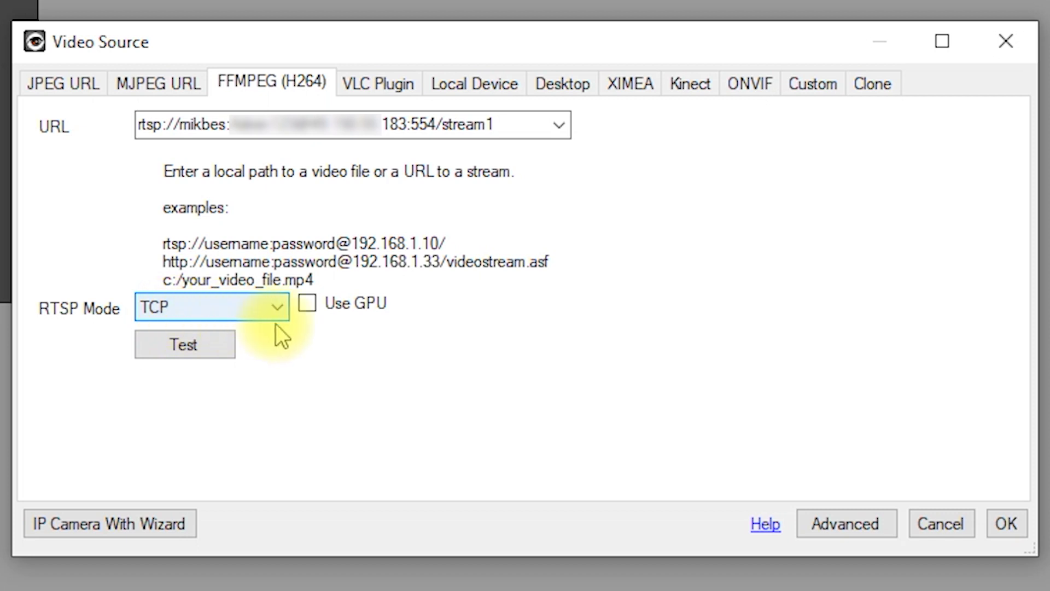
{"action": "left_click", "coordinate": [1010, 527]}
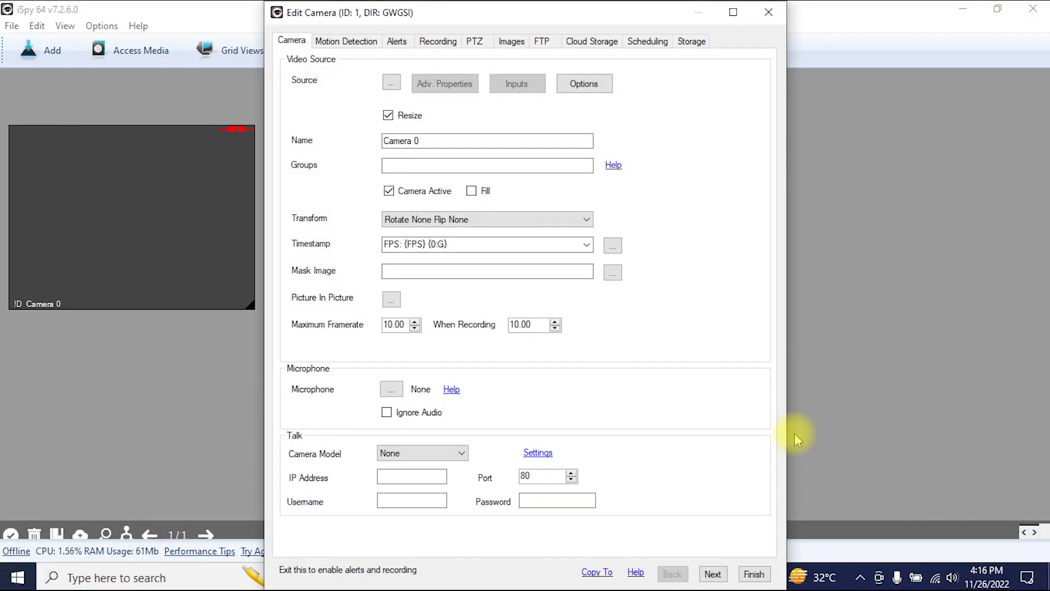
Step: Finish adding Camera 0 and widen its live yard feed tile in iSpy's main view
{"action": "left_click", "coordinate": [753, 572]}
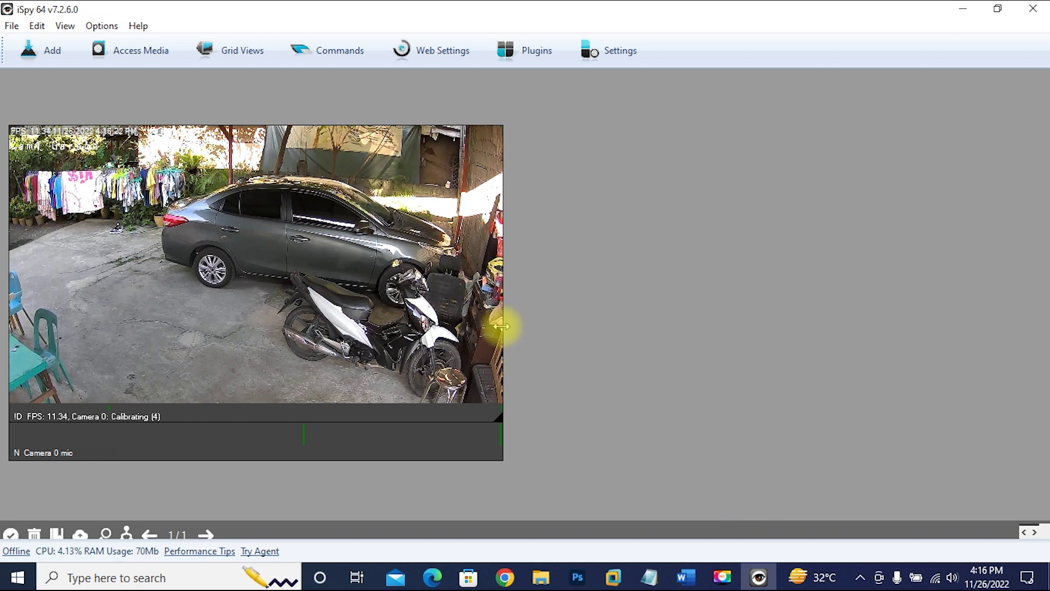
{"action": "left_click_drag", "start_coordinate": [498, 328], "coordinate": [868, 328]}
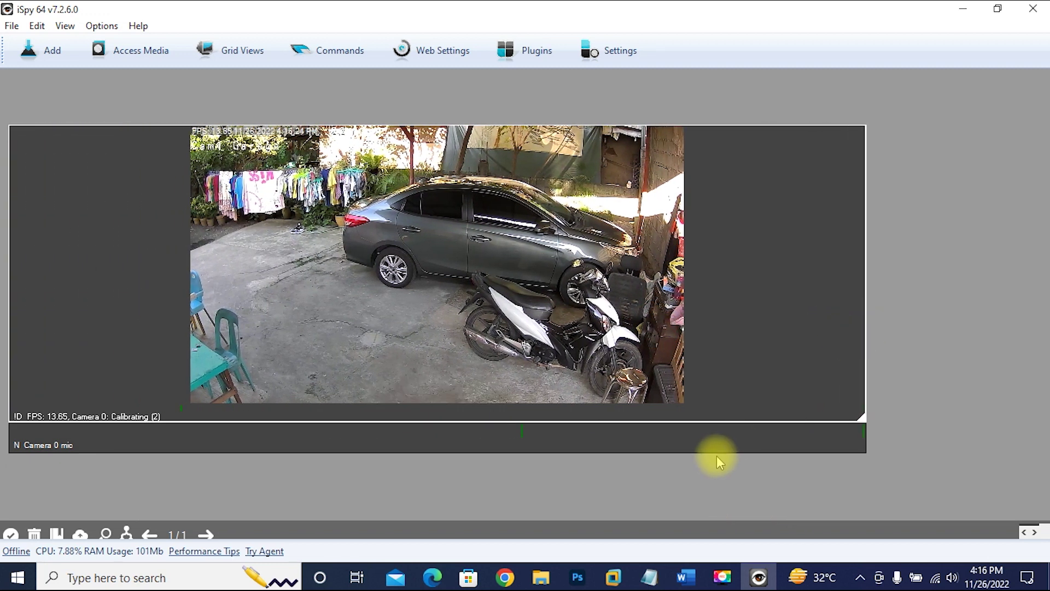